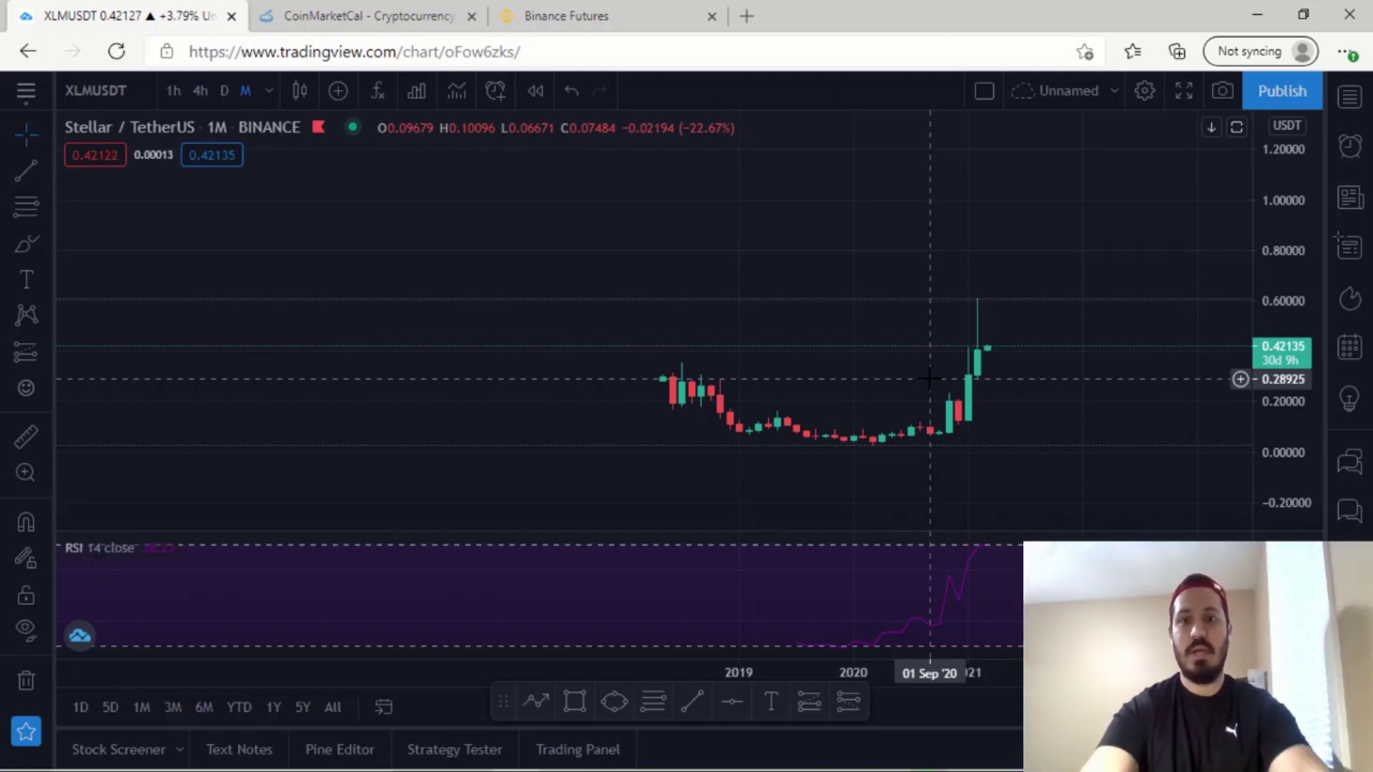
Zoom in and measure the latest monthly bar's spike up to its high, about 49%.
scroll(992, 390, "up", 1)
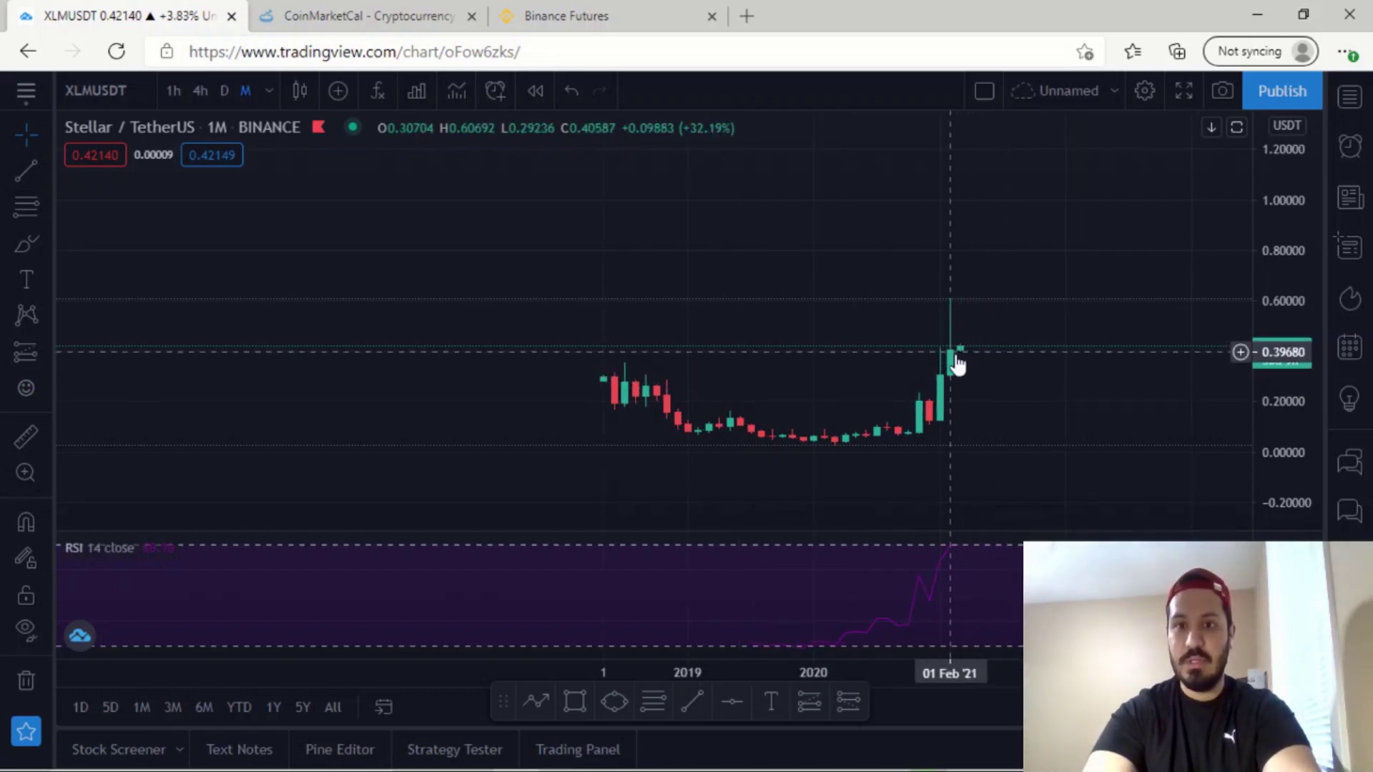
scroll(930, 372, "up", 2)
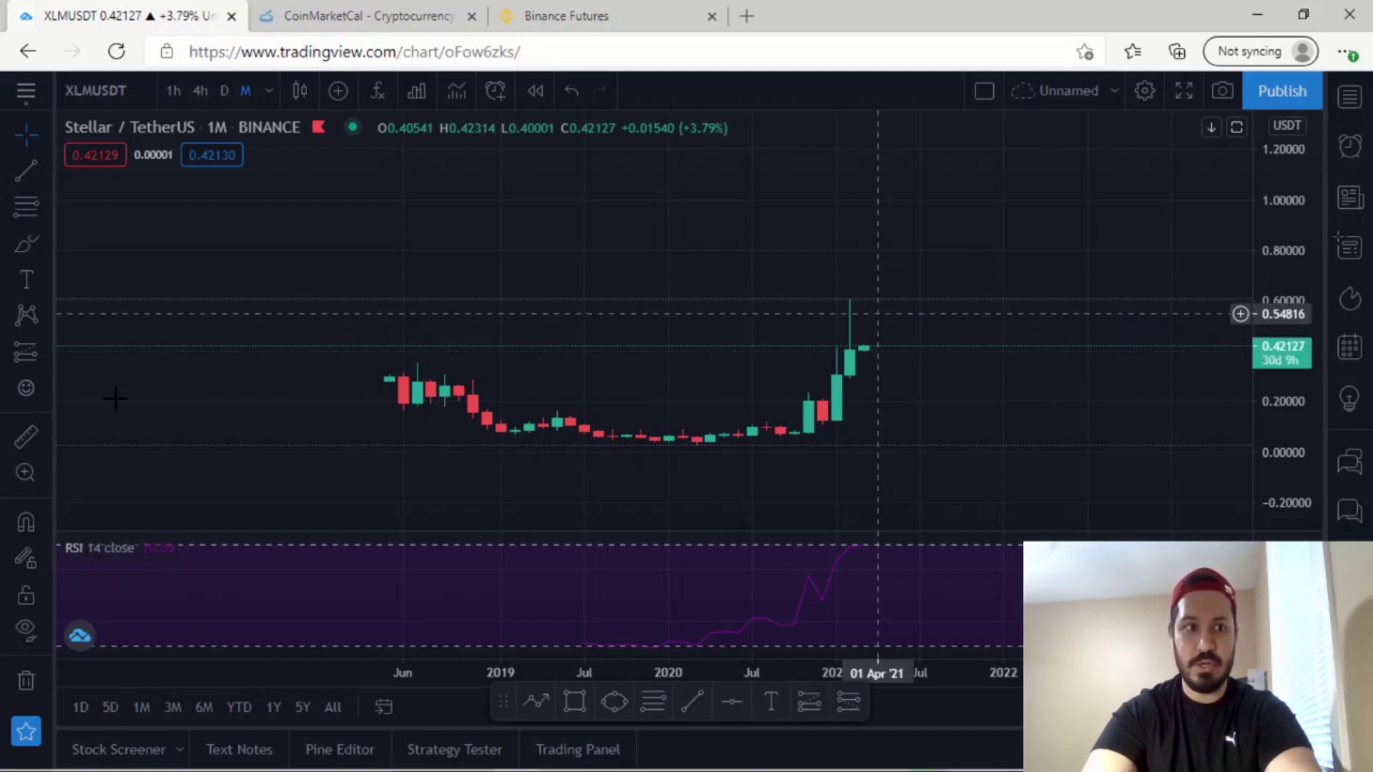
left_click(25, 436)
left_click(887, 348)
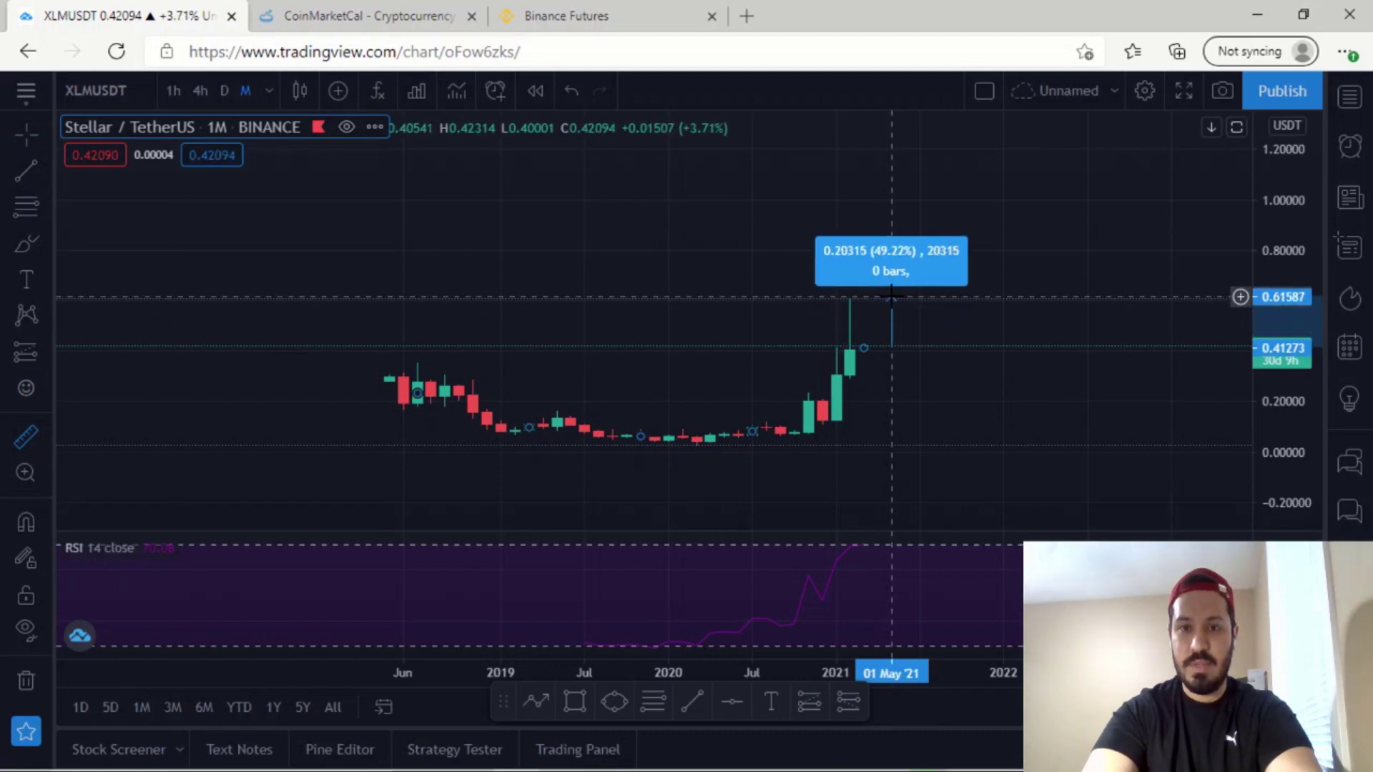
left_click(891, 296)
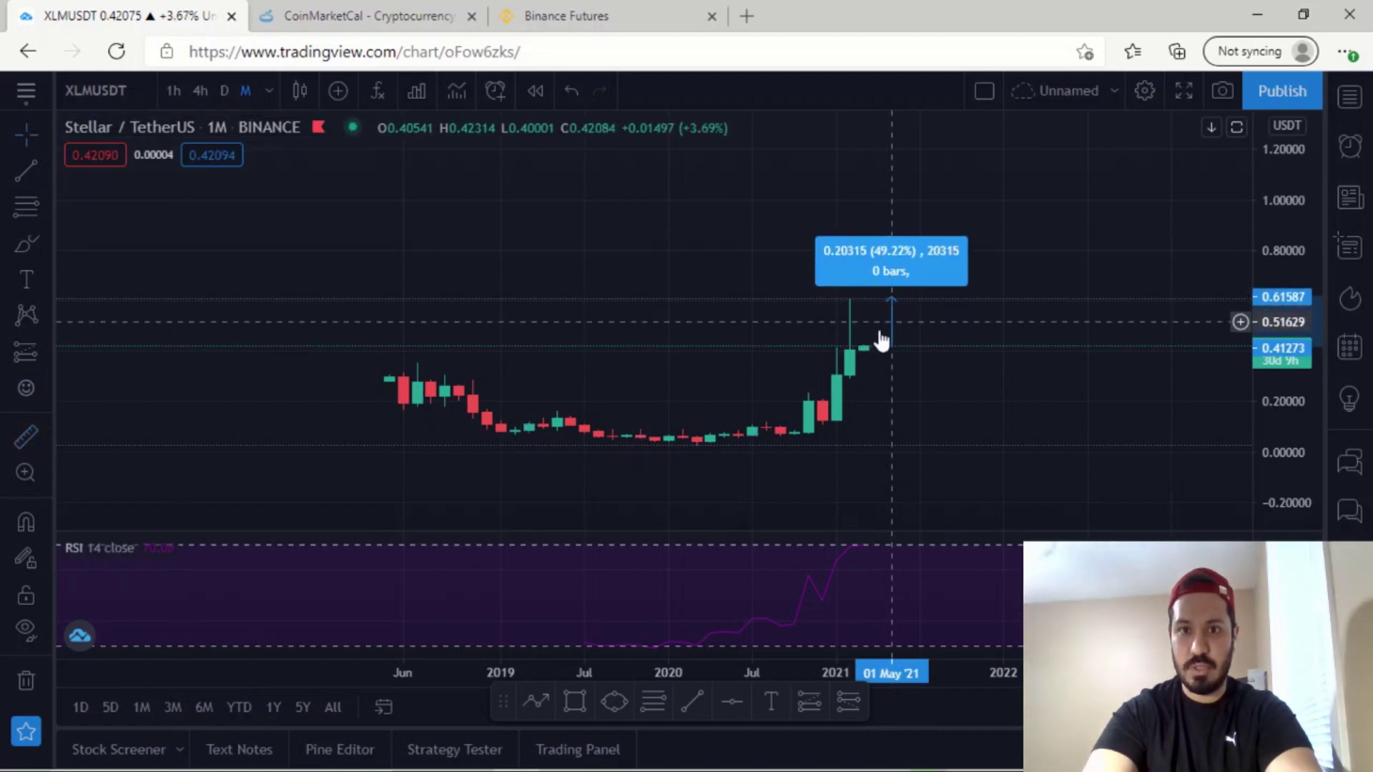
Clear the measurement and switch the XLMUSDT chart to the 1D daily timeframe.
left_click(894, 346)
scroll(937, 374, "down", 2)
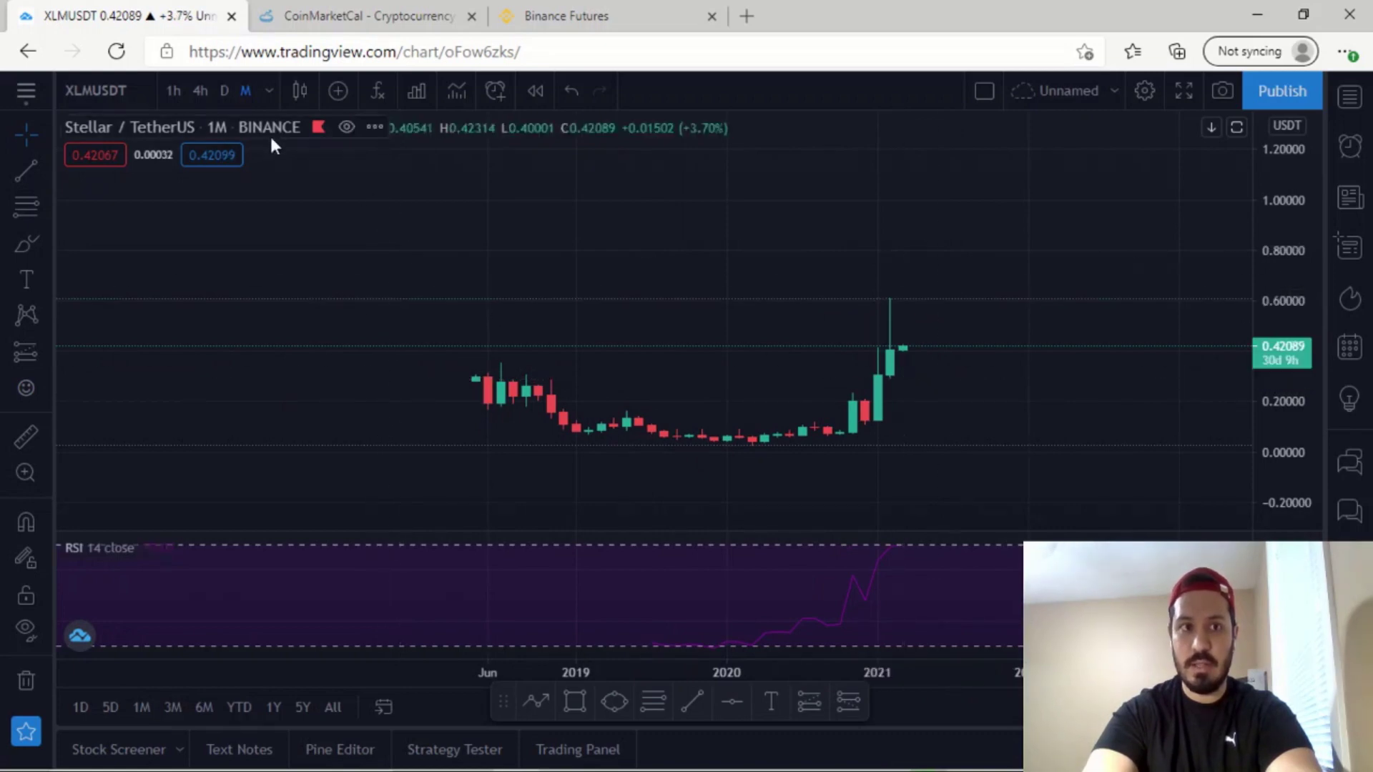
left_click(221, 92)
Stretch the price scale and draw a rising trend line from the 30 Dec '20 low under the recent lows.
scroll(1029, 358, "down", 5)
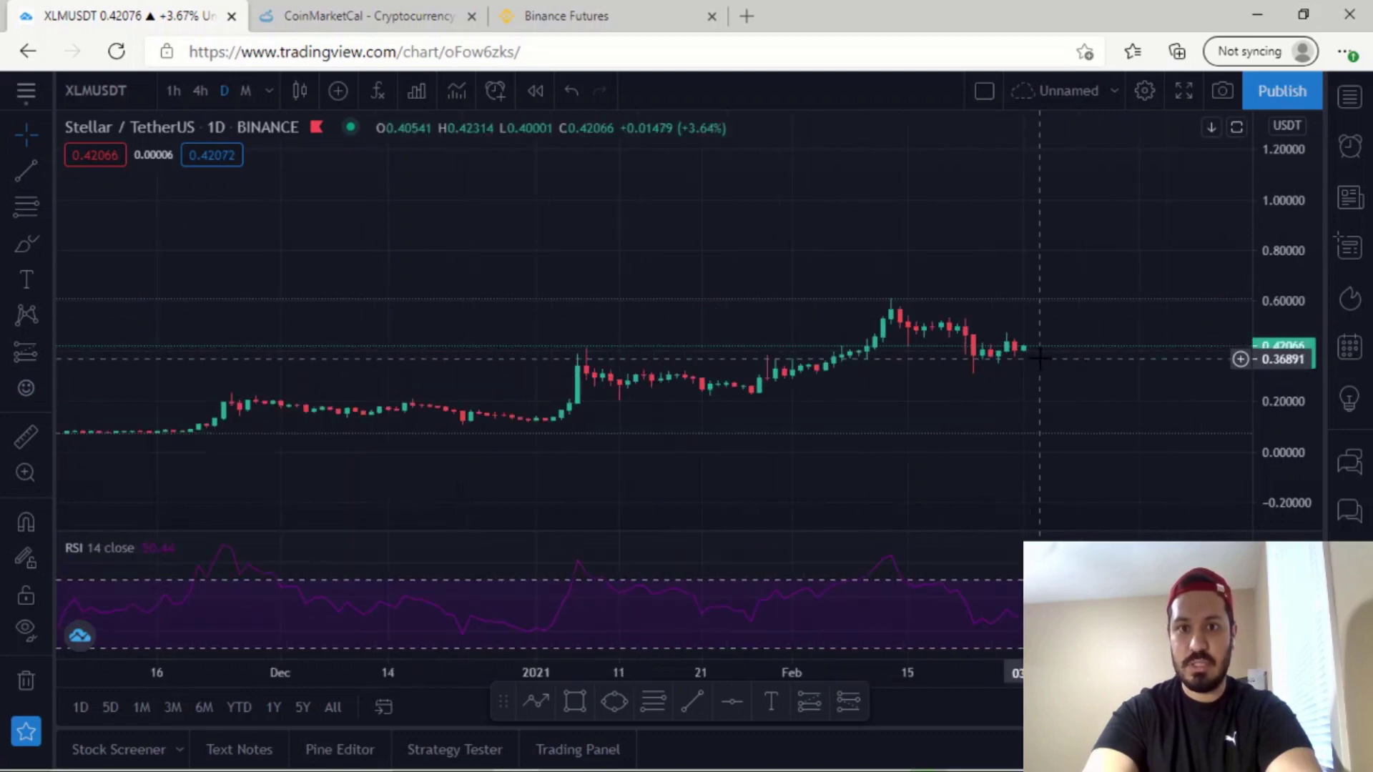
left_click_drag(1281, 456, 1022, 380)
left_click(21, 173)
left_click(824, 448)
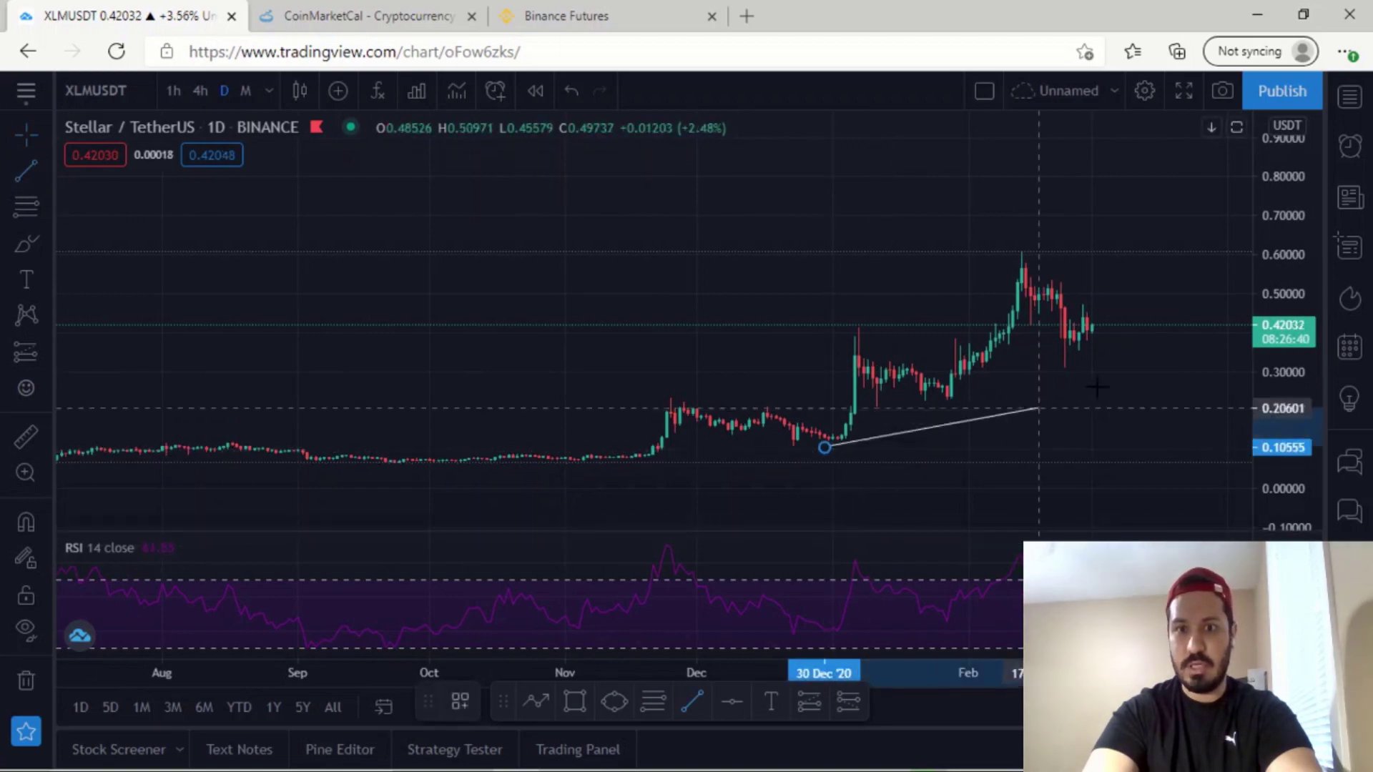
left_click(1153, 326)
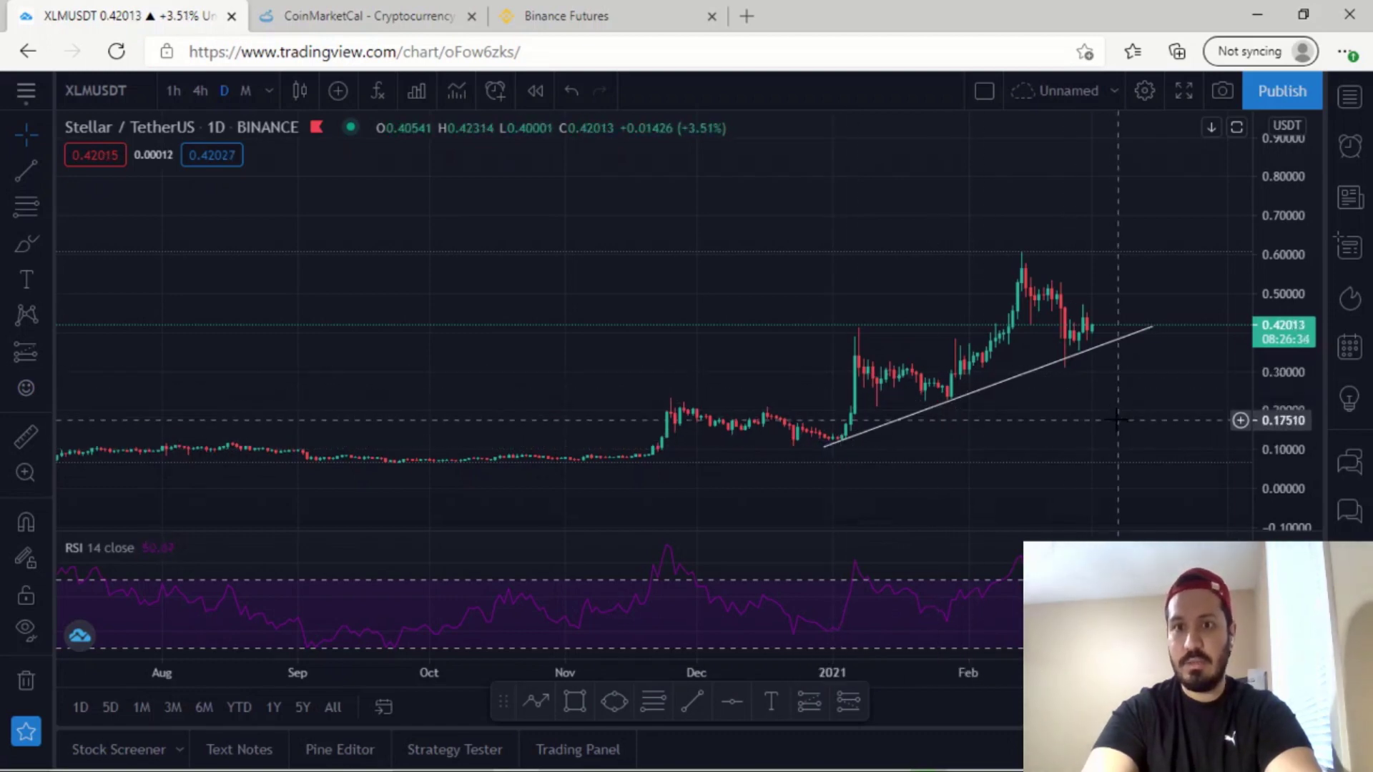
scroll(1118, 418, "up", 2)
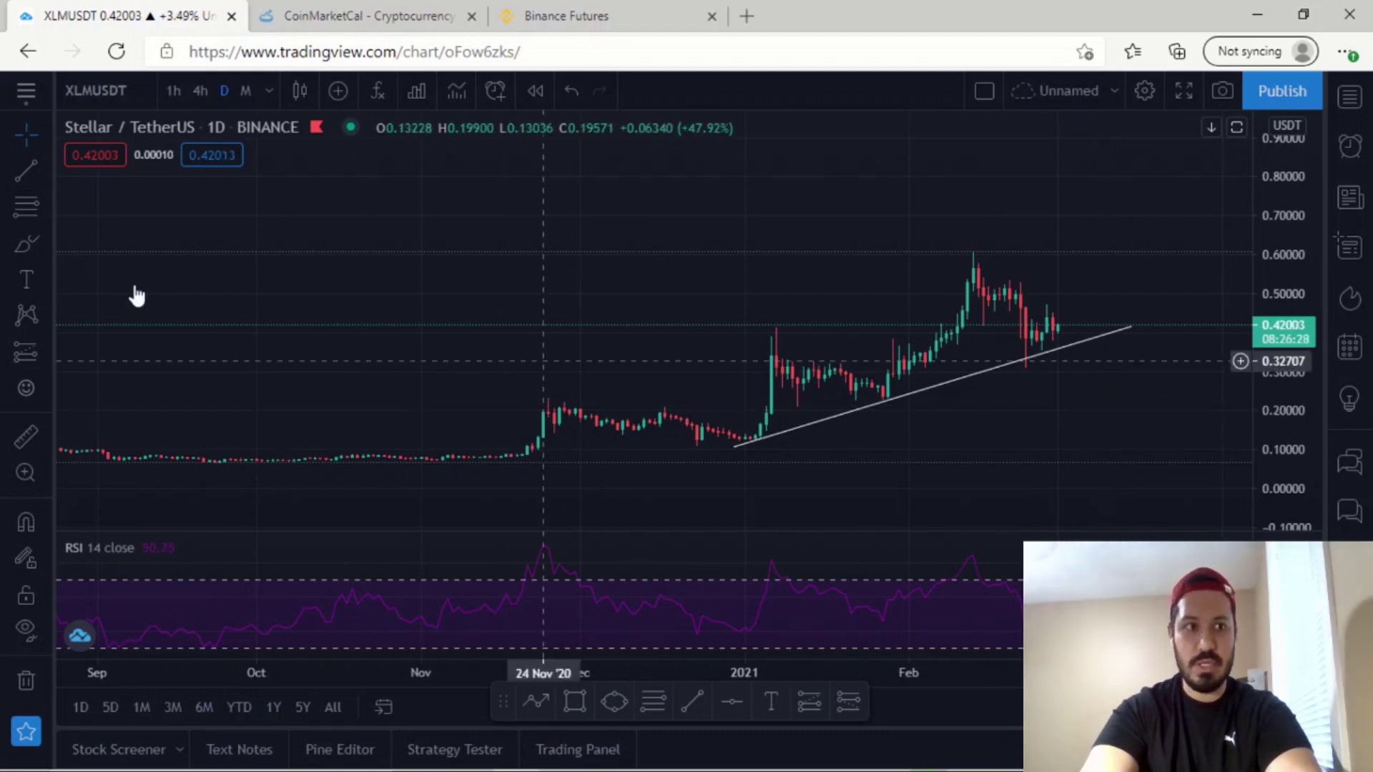
Circle the late-January RSI dip with an ellipse and delete the stray early-January one.
left_click(48, 171)
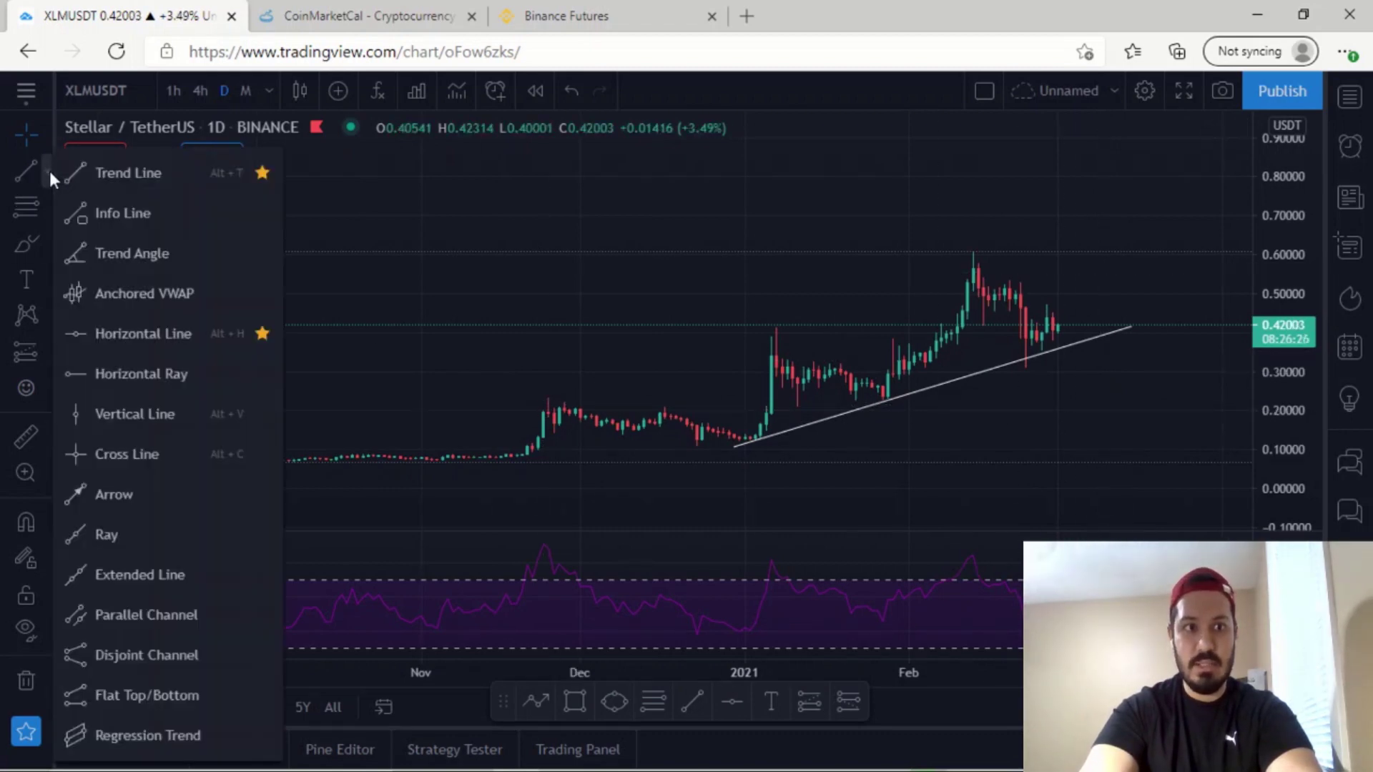
left_click(46, 208)
left_click(42, 236)
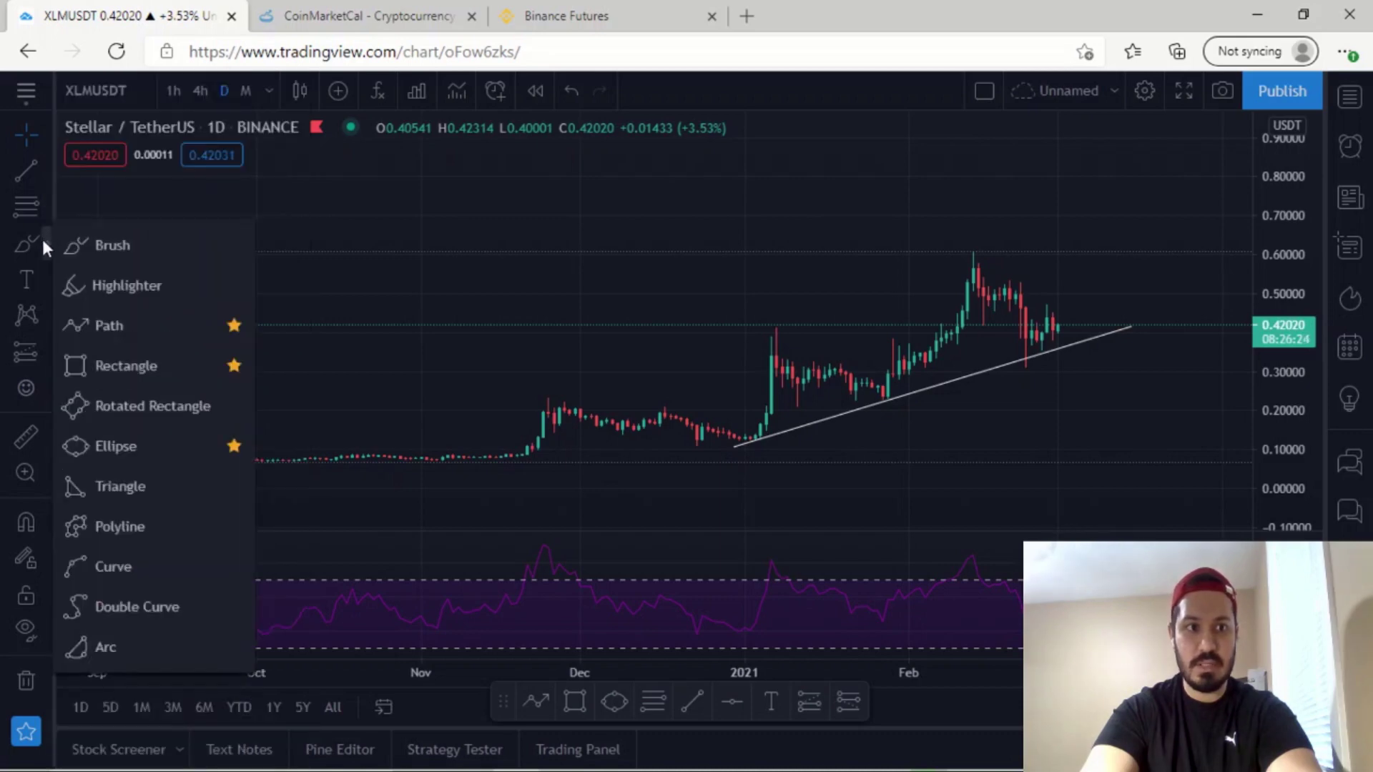
left_click(136, 449)
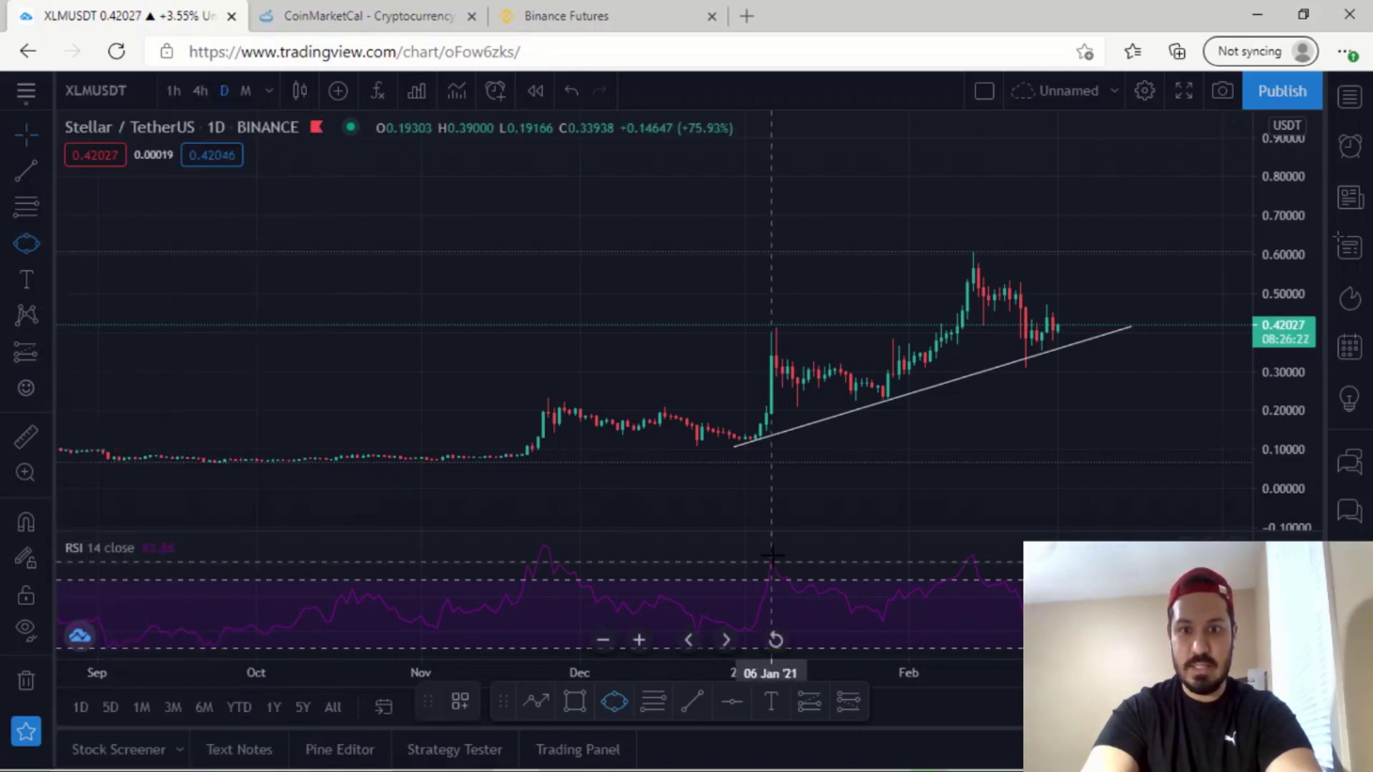
left_click_drag(773, 554, 765, 580)
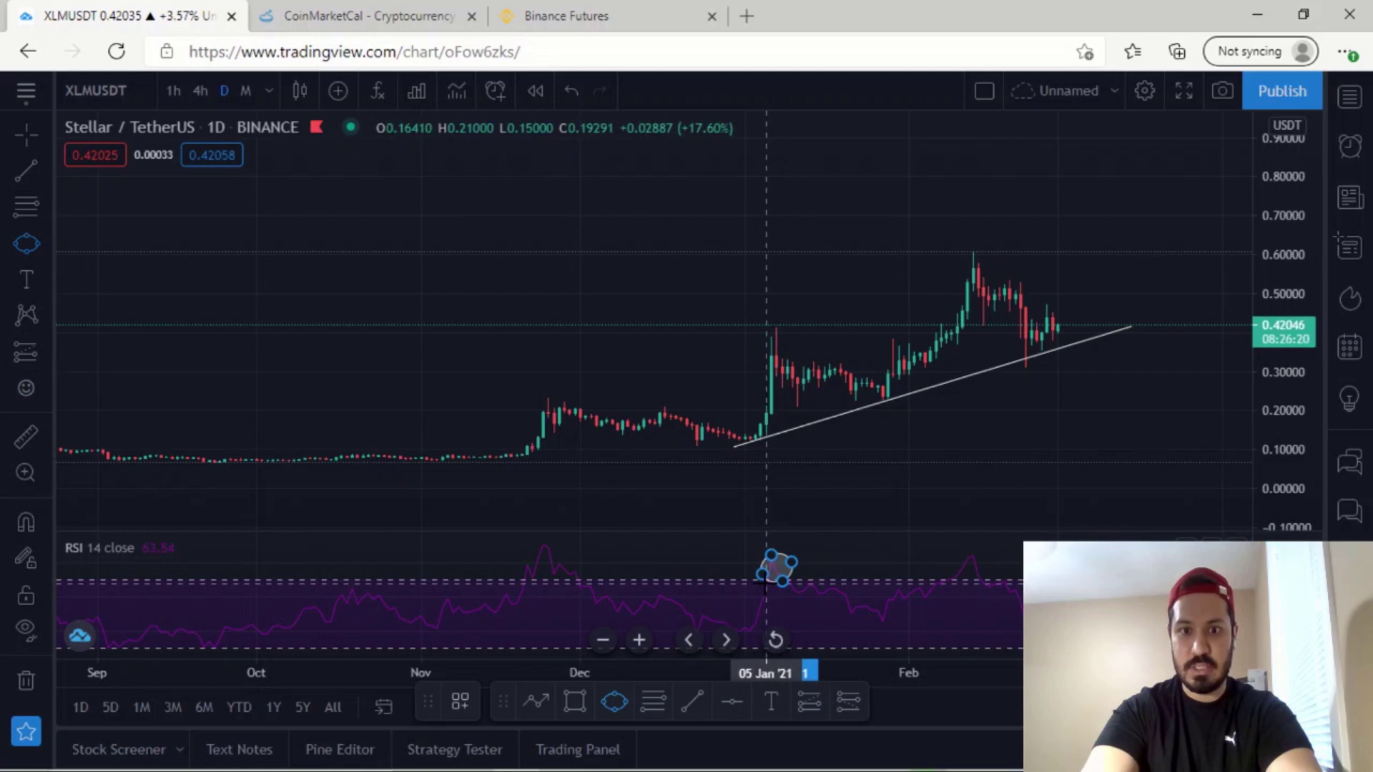
left_click(765, 581)
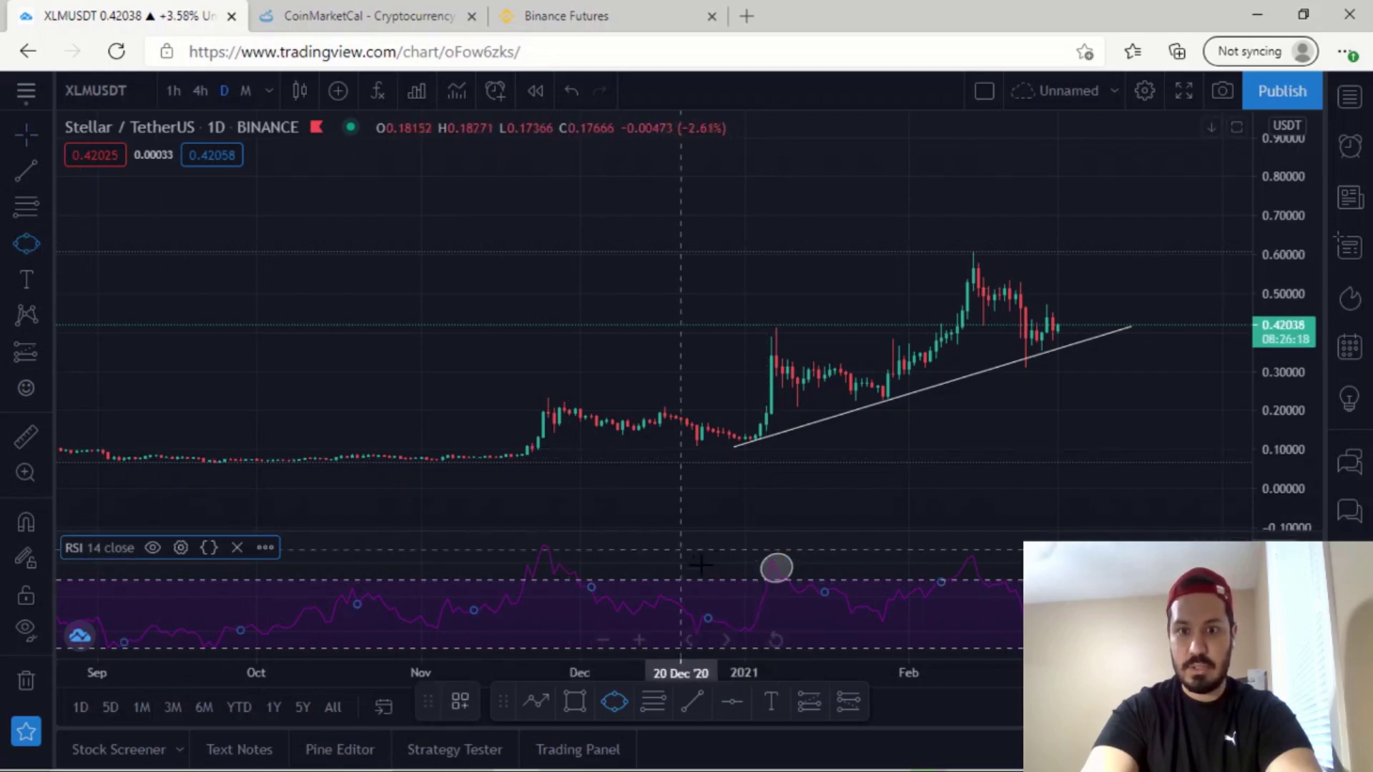
left_click(883, 614)
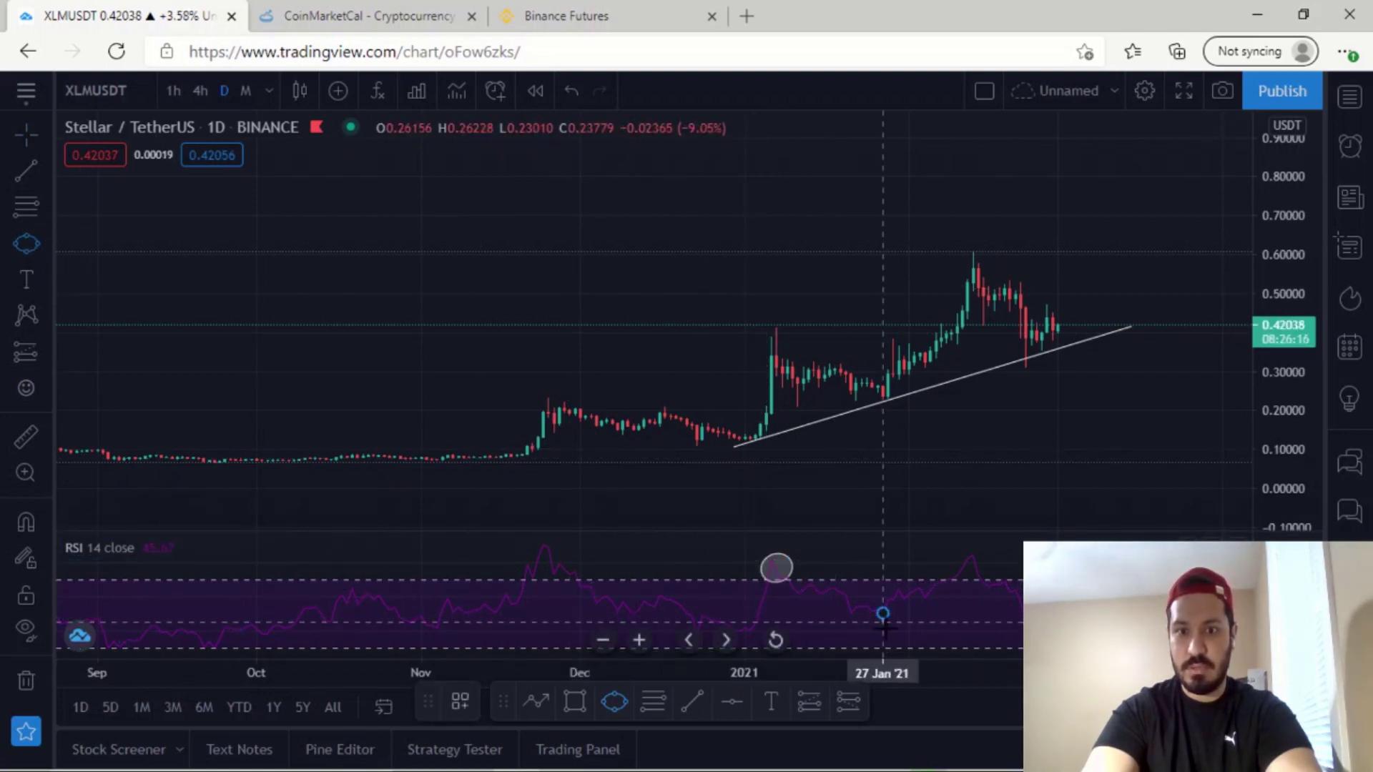
left_click(886, 632)
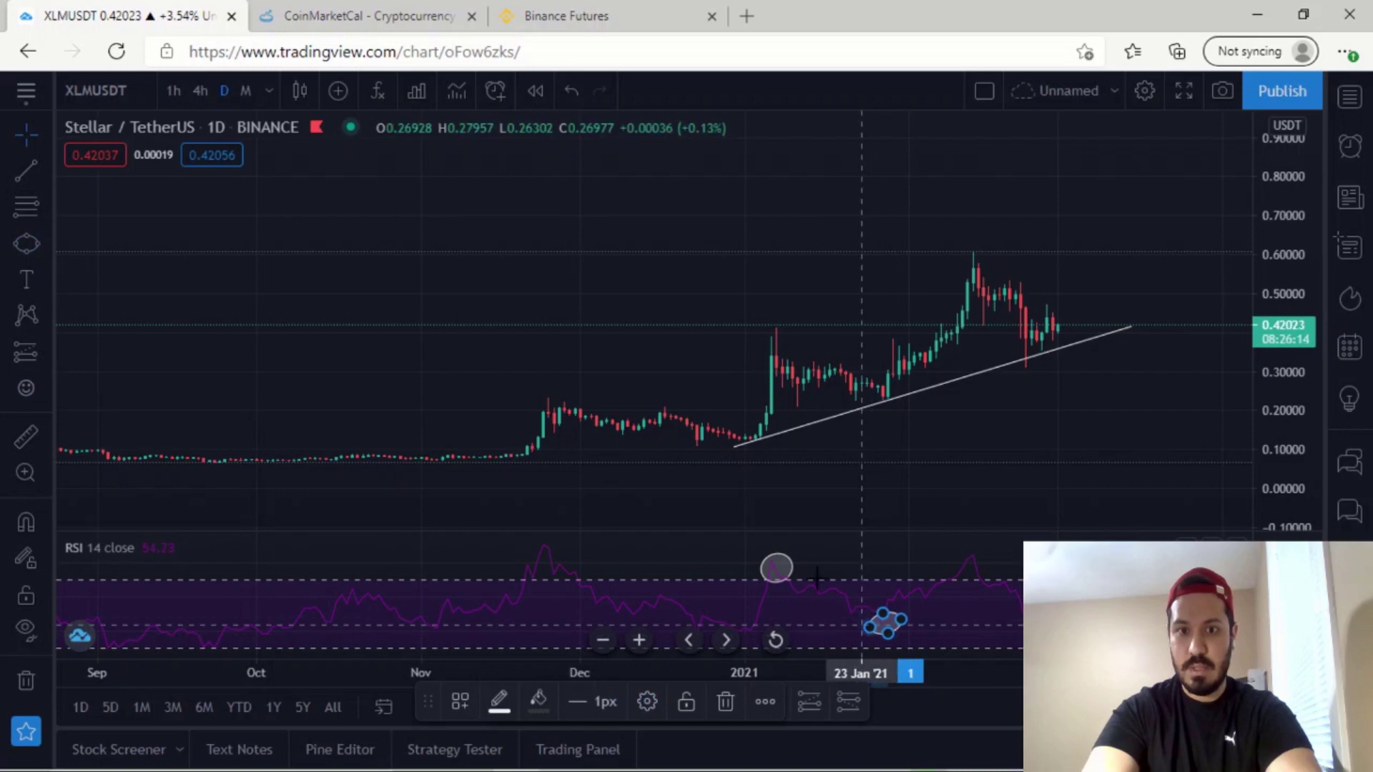
left_click(780, 562)
left_click(725, 701)
Circle the late-February RSI dip and both trend-line touches on price with ellipses.
left_click(20, 246)
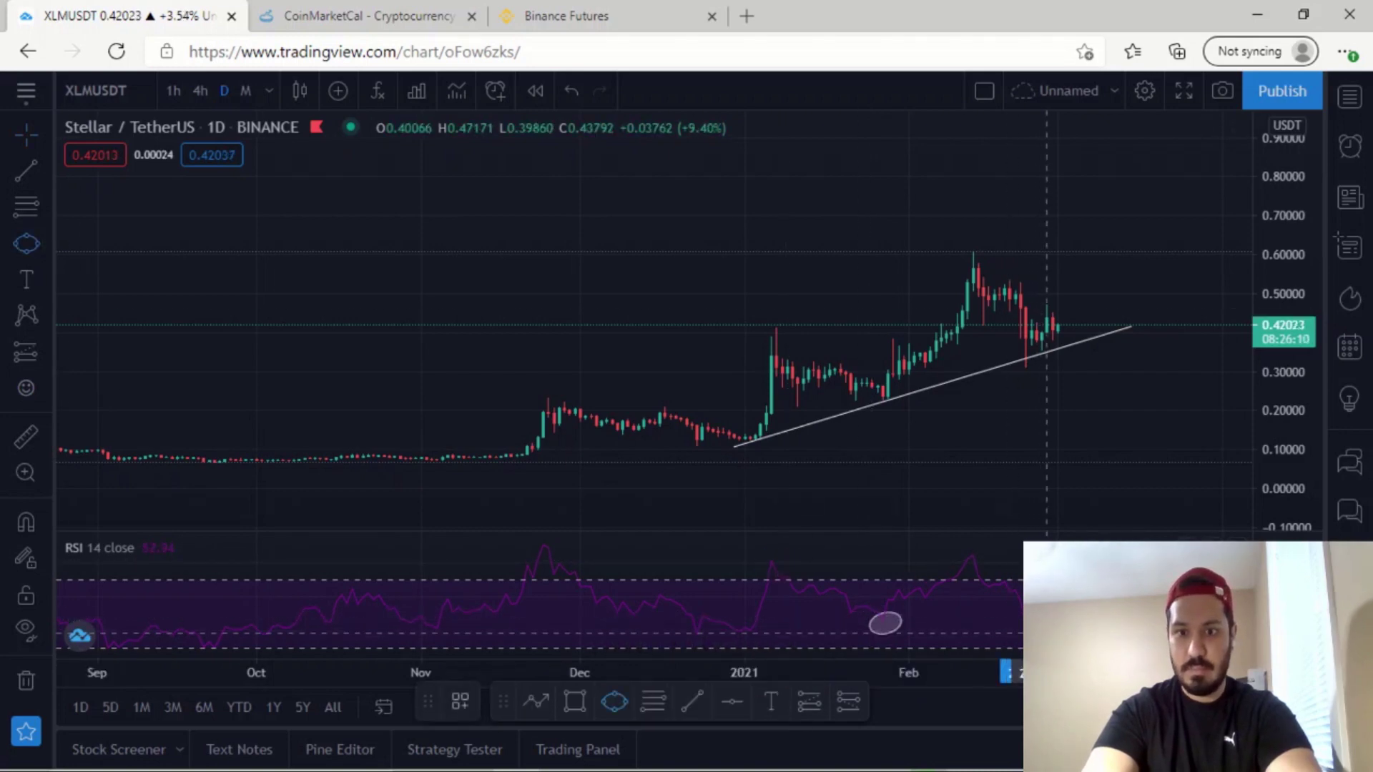
left_click(1046, 623)
scroll(759, 672, "up", 3)
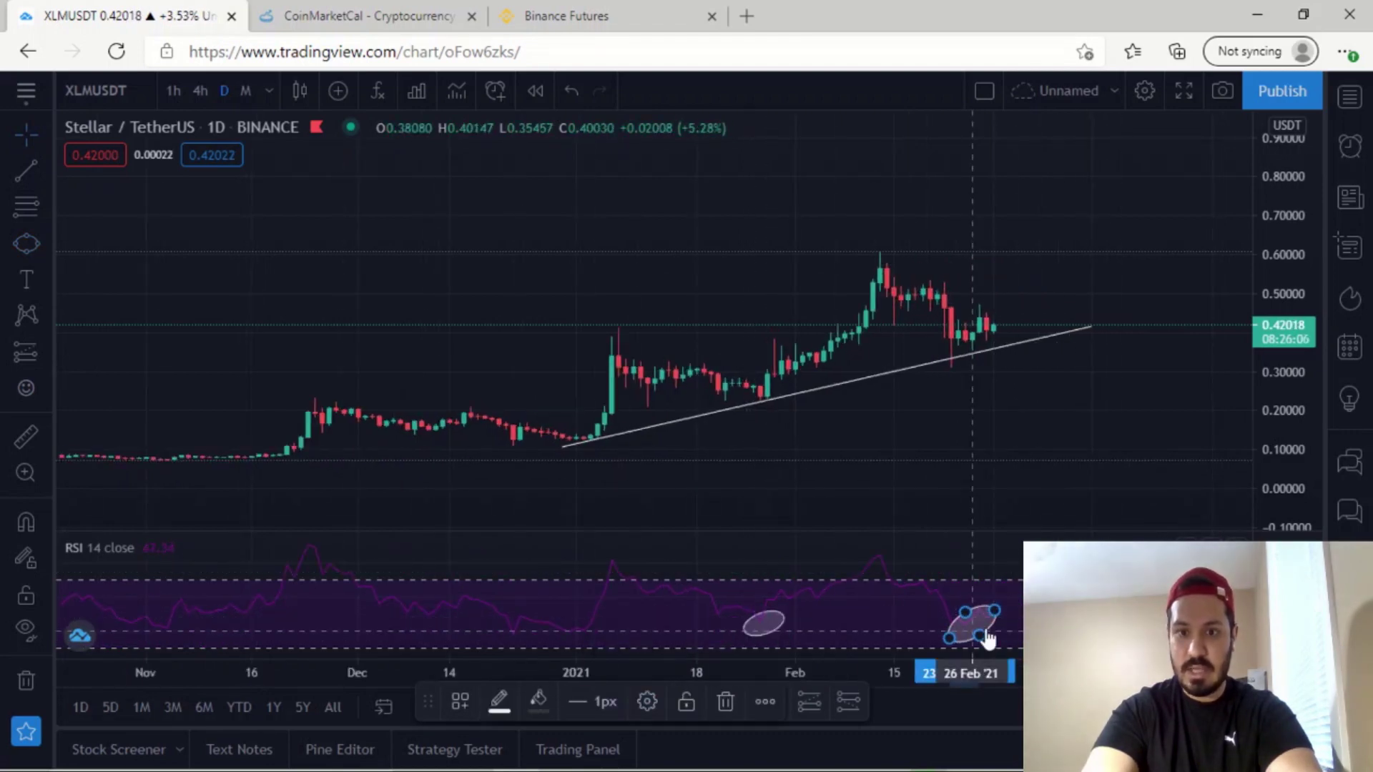
left_click(17, 246)
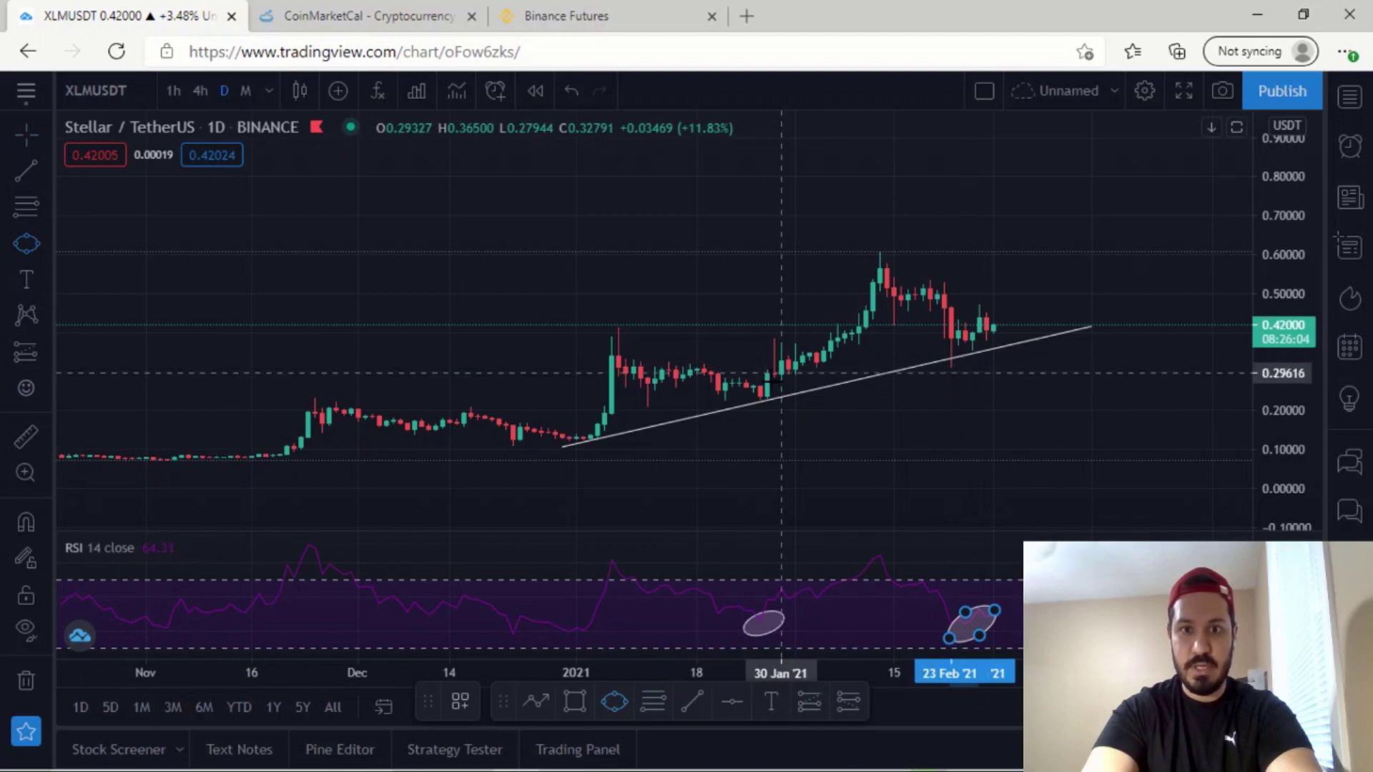
left_click(766, 386)
left_click(768, 416)
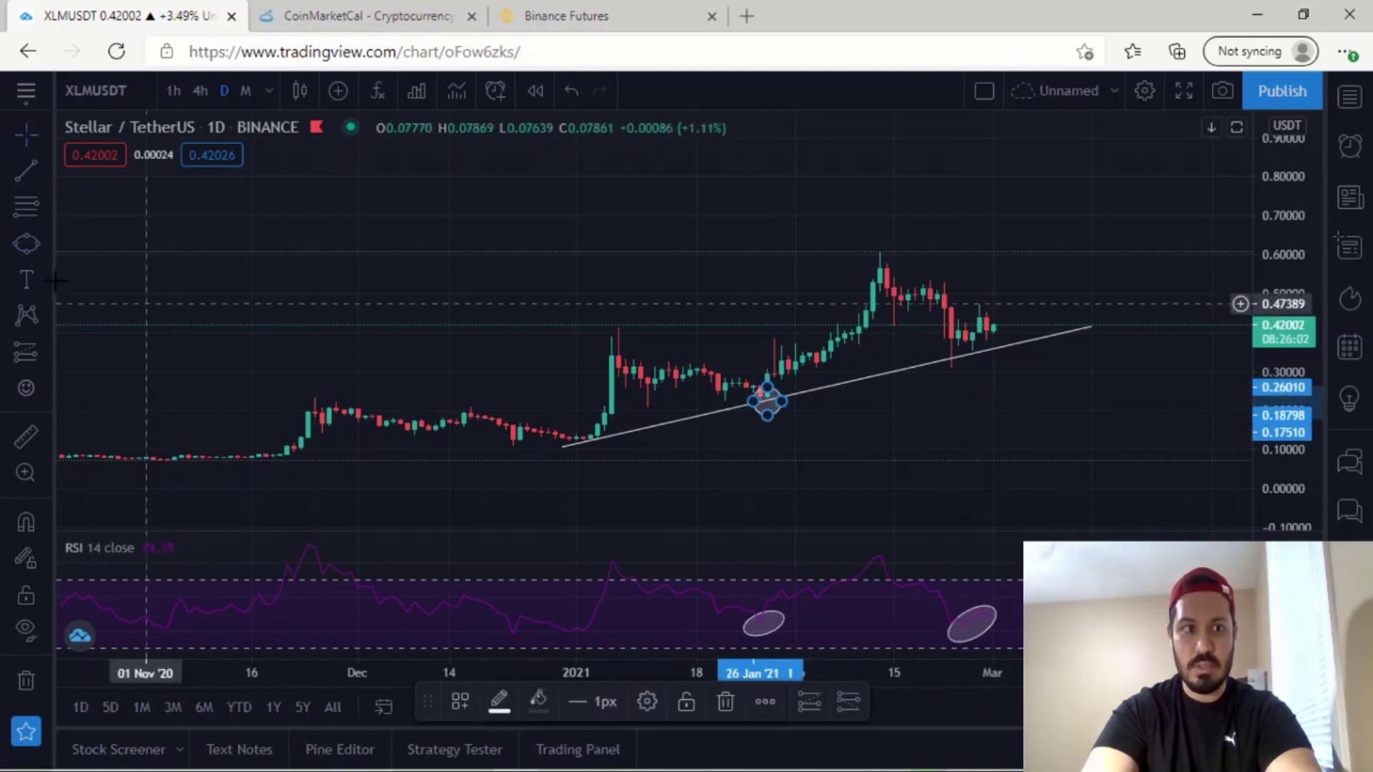
left_click(18, 247)
left_click(980, 338)
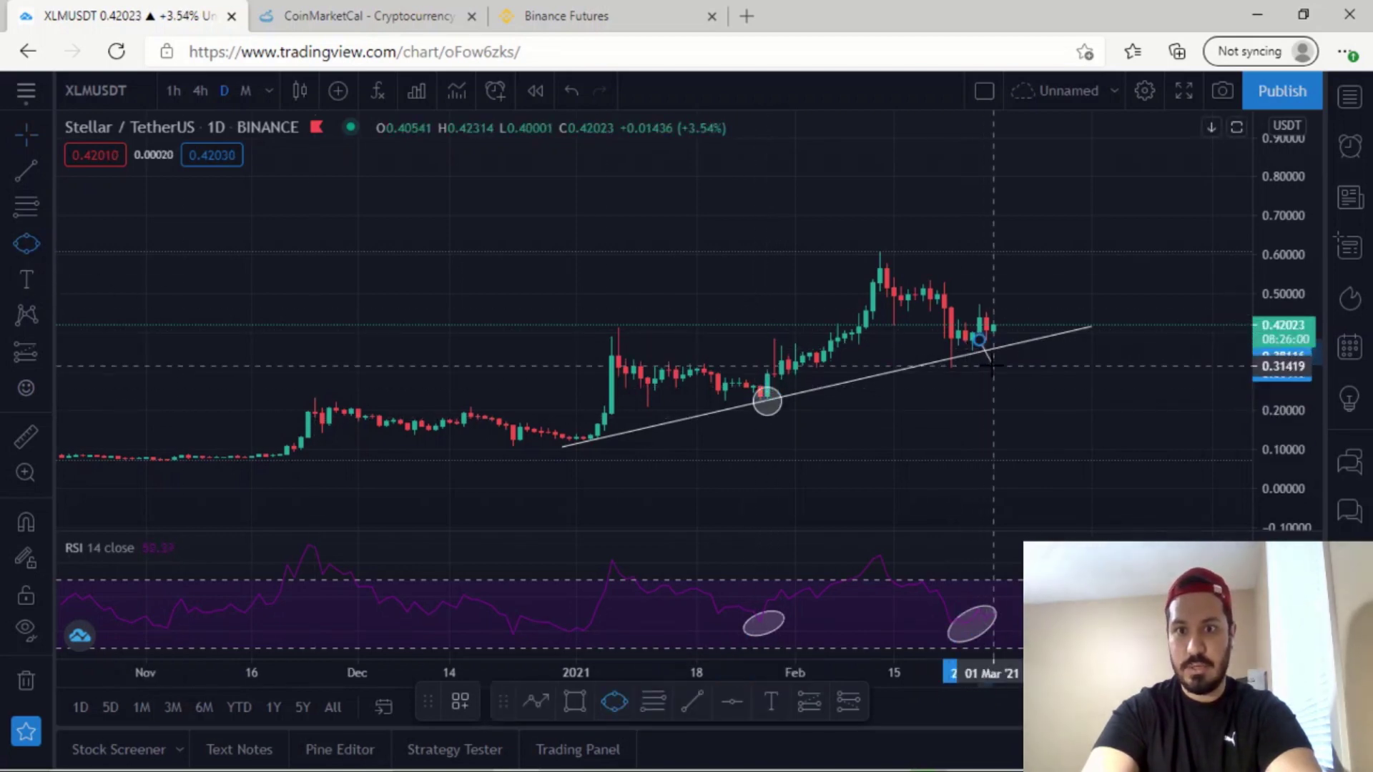
left_click(994, 366)
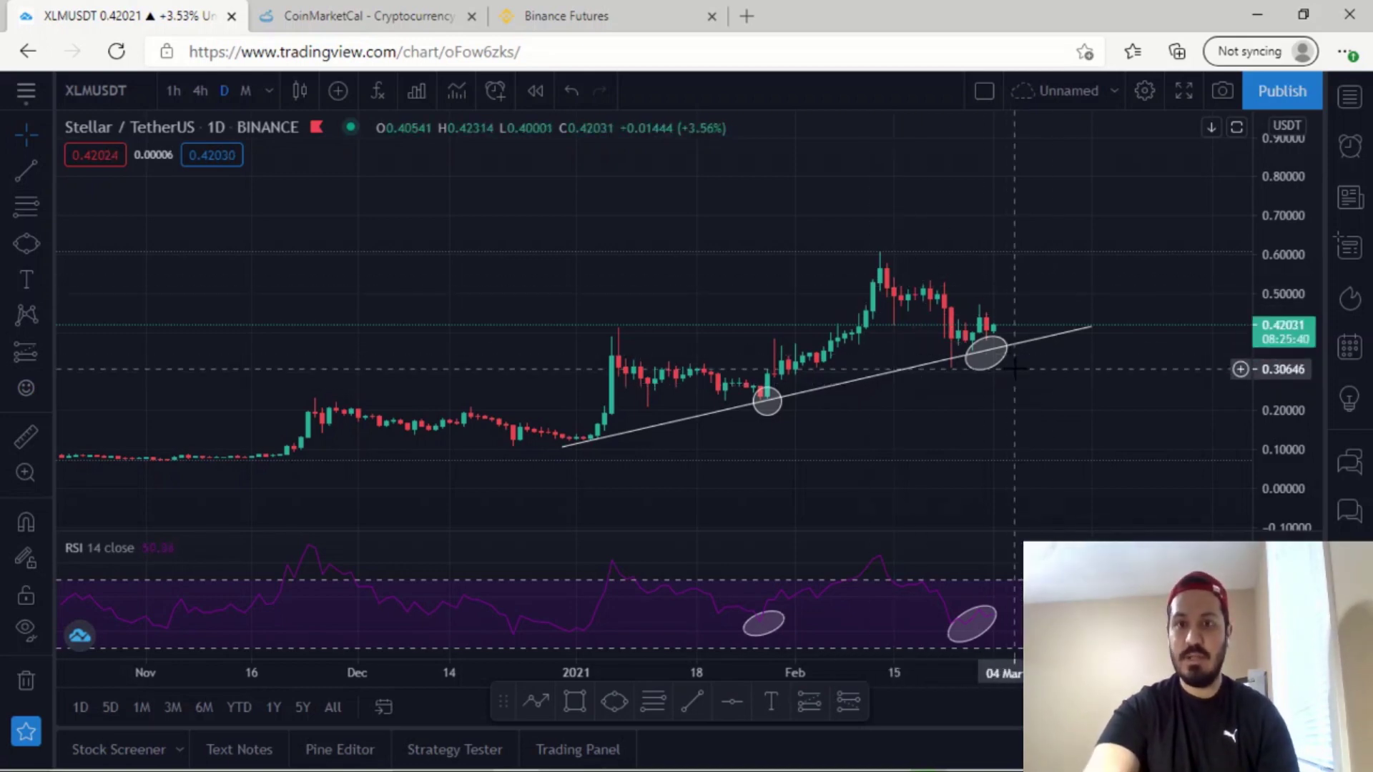
left_click(1029, 345)
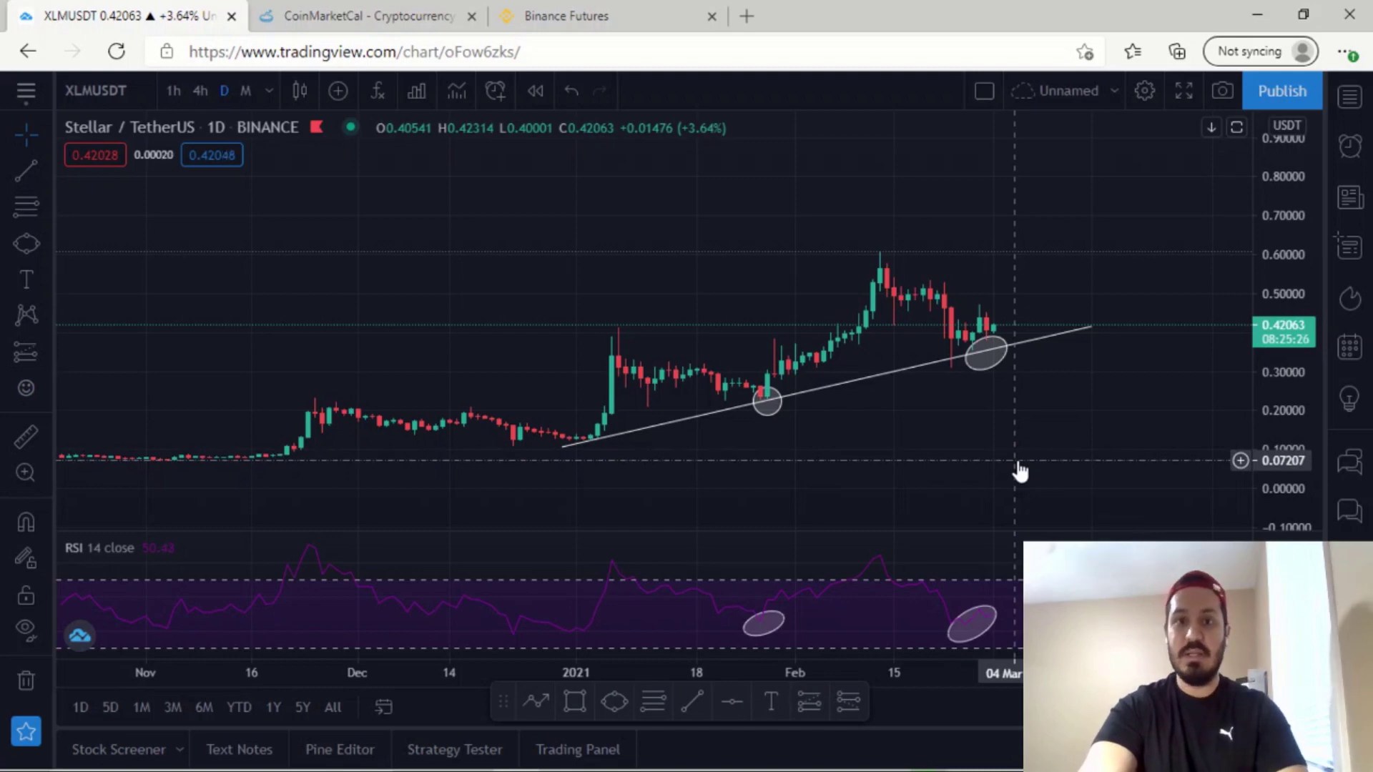
Place a horizontal support line at 0.37086 on the daily XLMUSDT chart.
scroll(1020, 472, "up", 1)
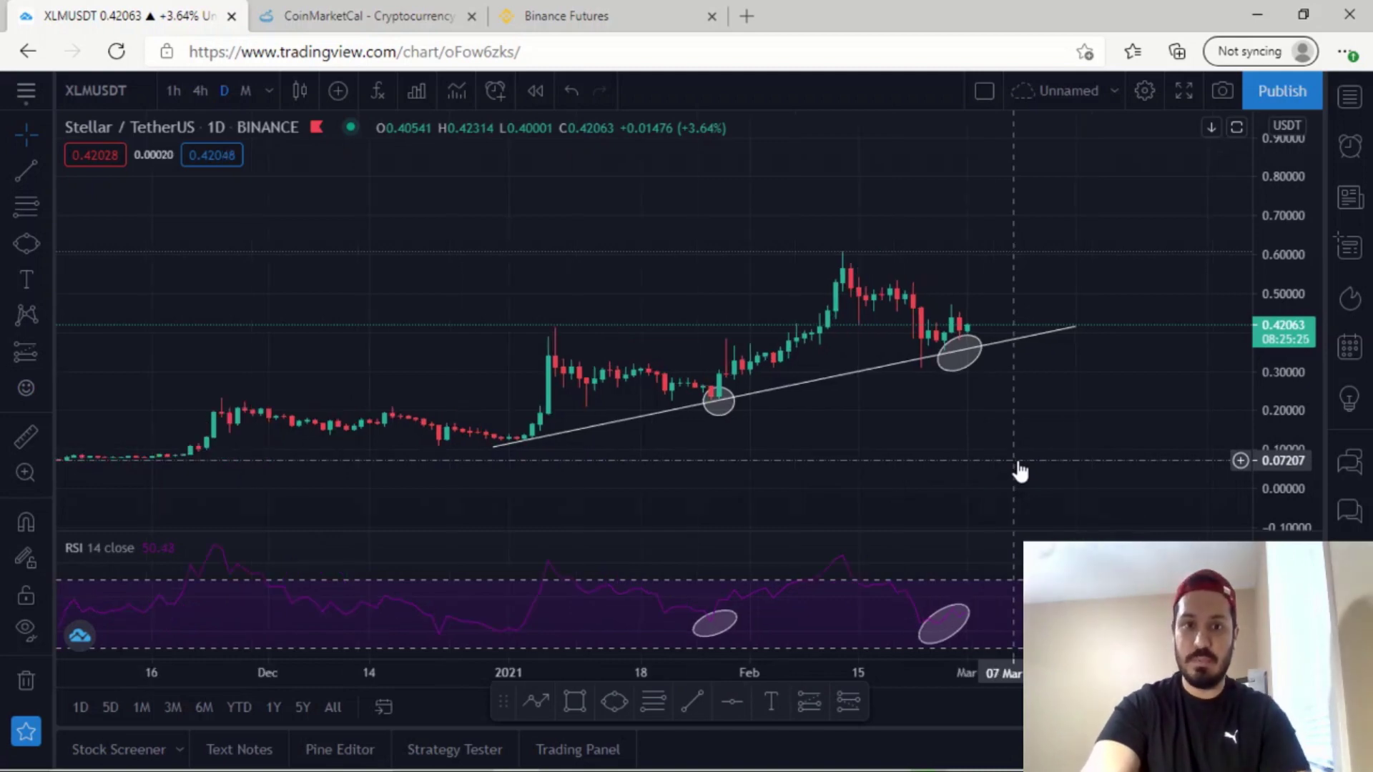
left_click(44, 169)
left_click(147, 335)
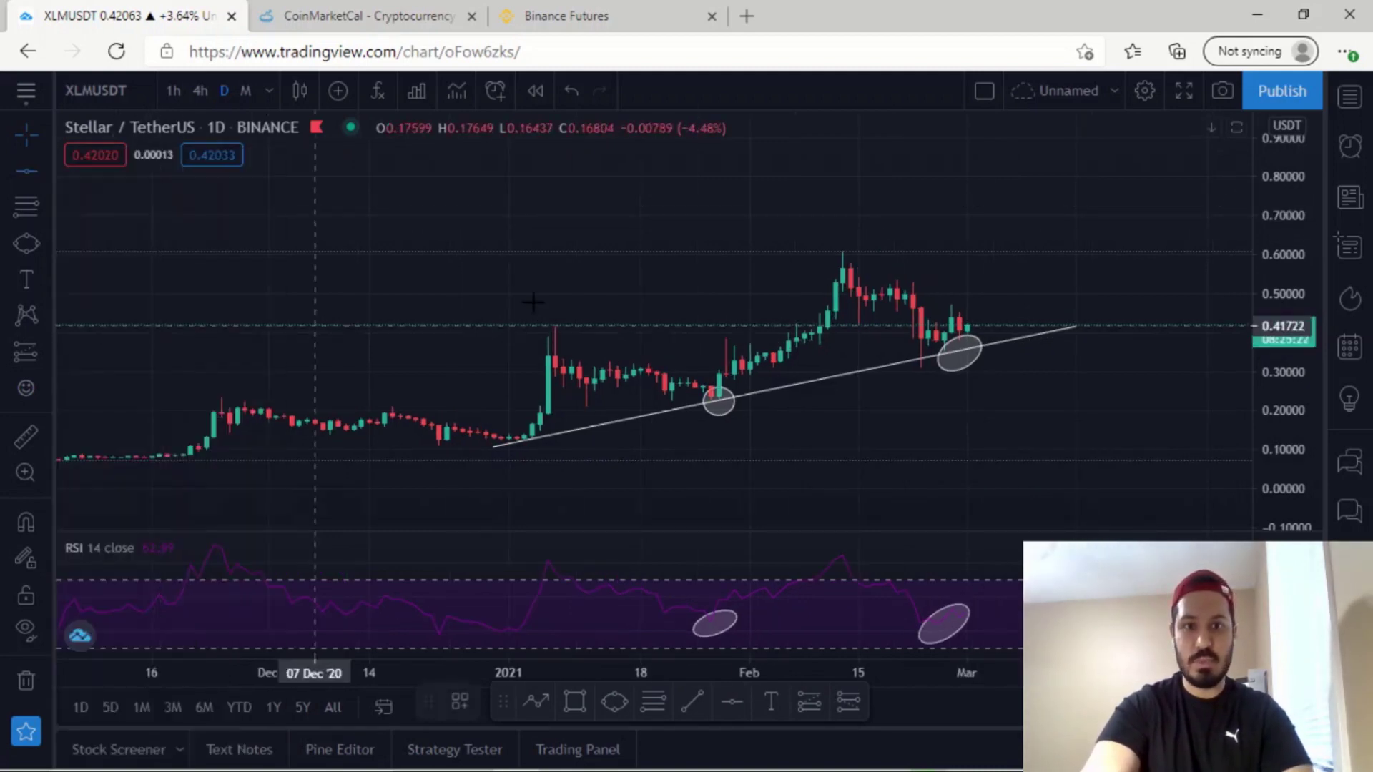
left_click(653, 345)
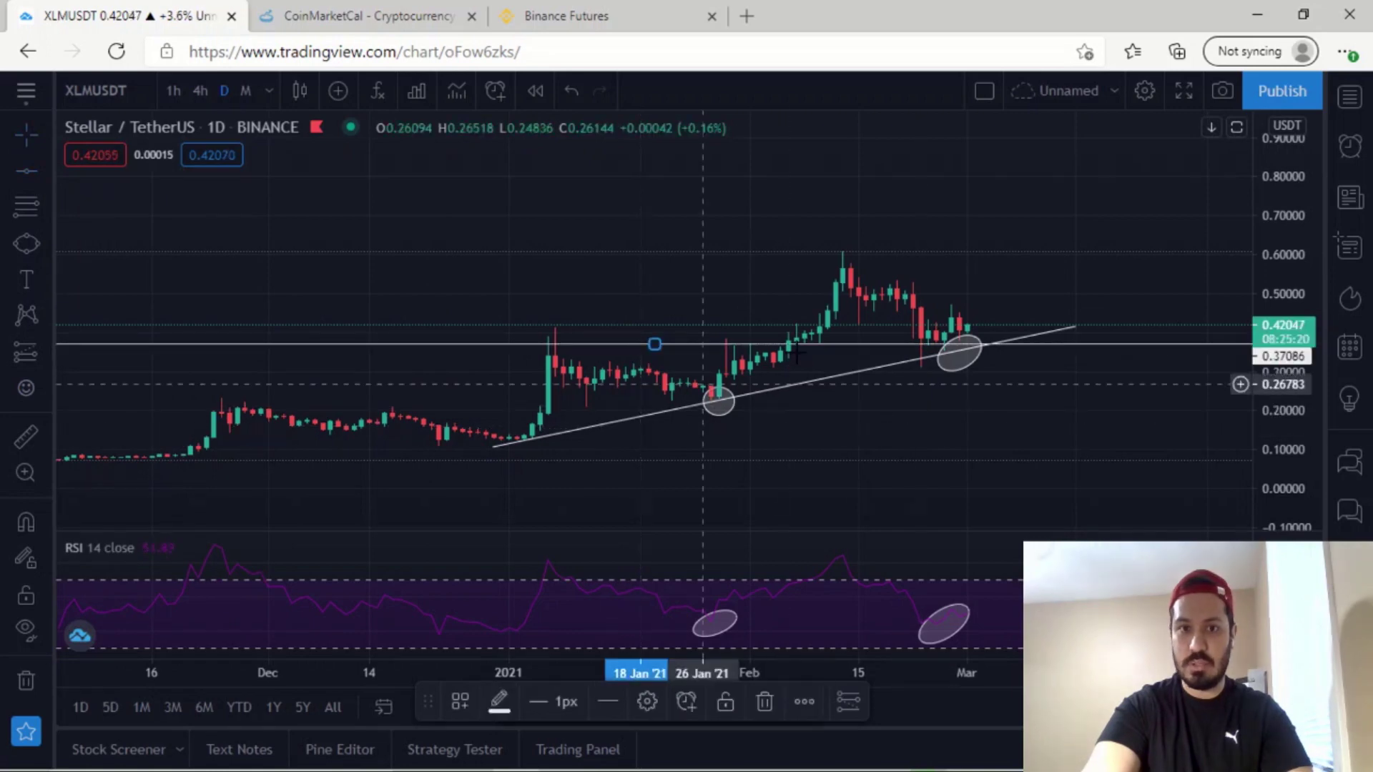
scroll(928, 349, "right", 5)
scroll(929, 348, "left", 5)
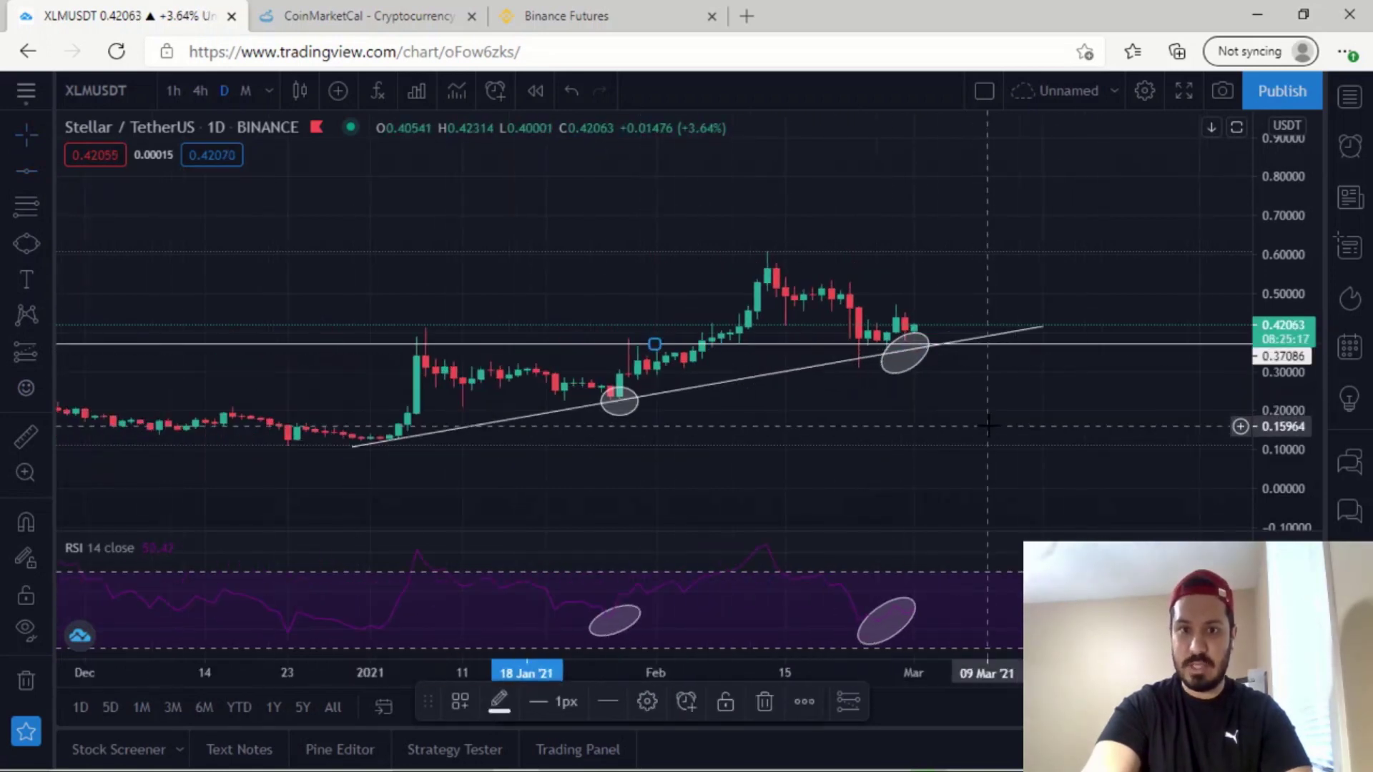
Switch to 4h candles and draw a descending trendline from the February peak forming the triangle top.
left_click(200, 90)
scroll(1012, 364, "left", 5)
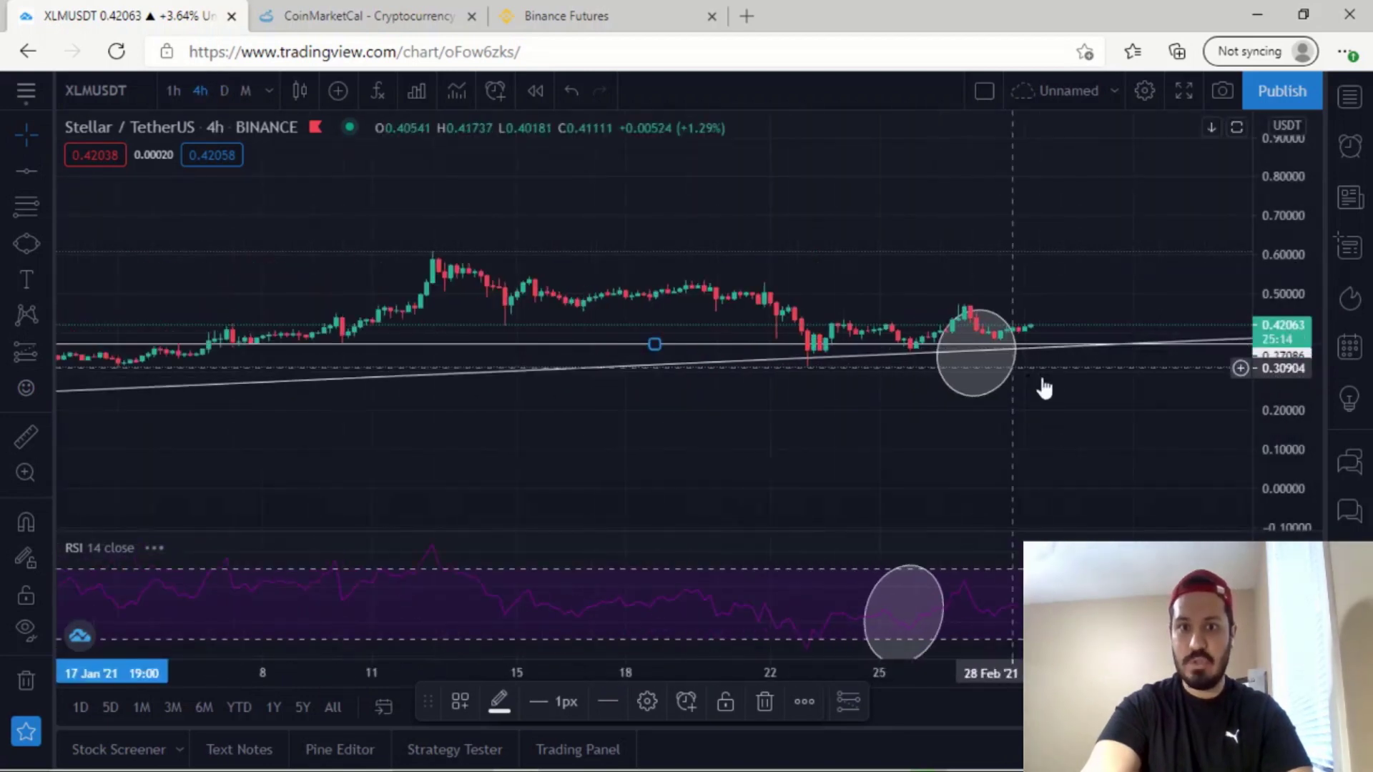
left_click_drag(1279, 279, 1279, 200)
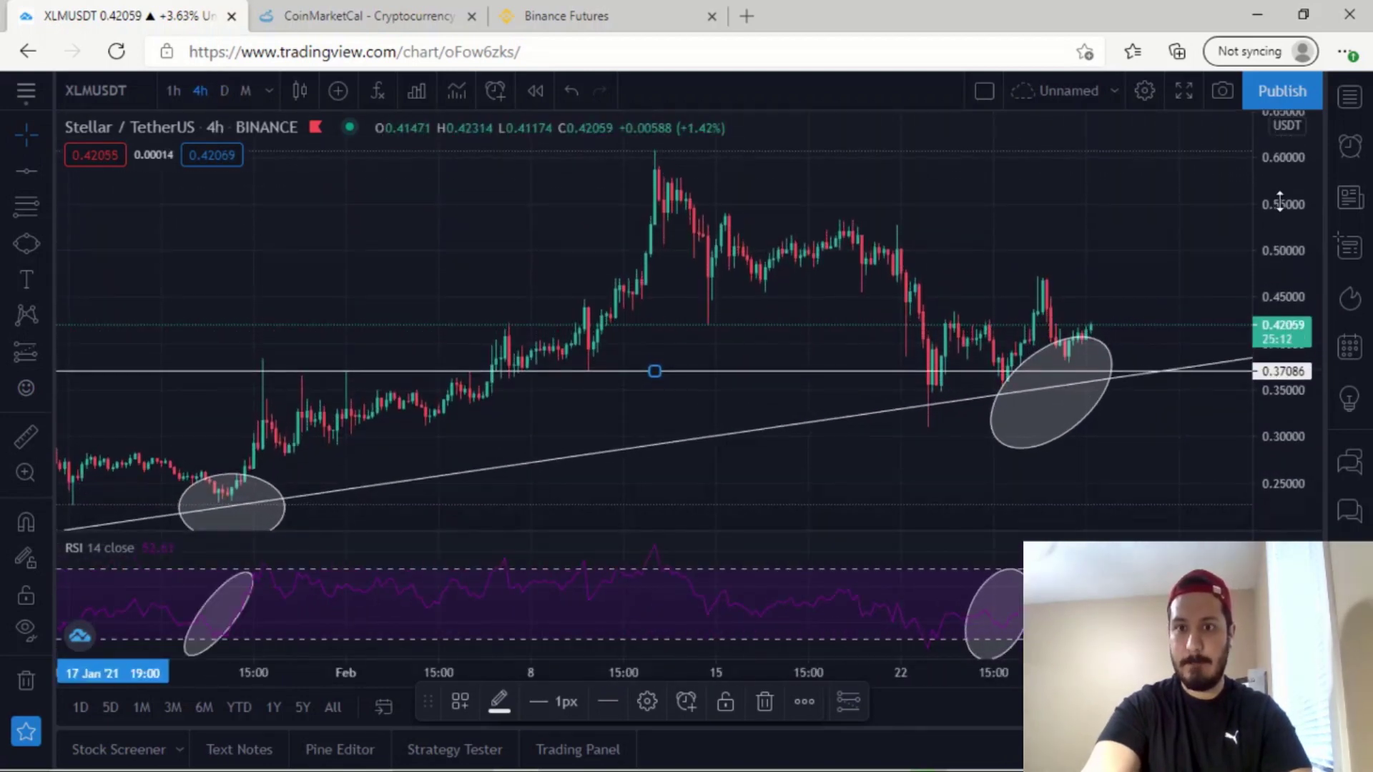
left_click_drag(681, 231, 653, 300)
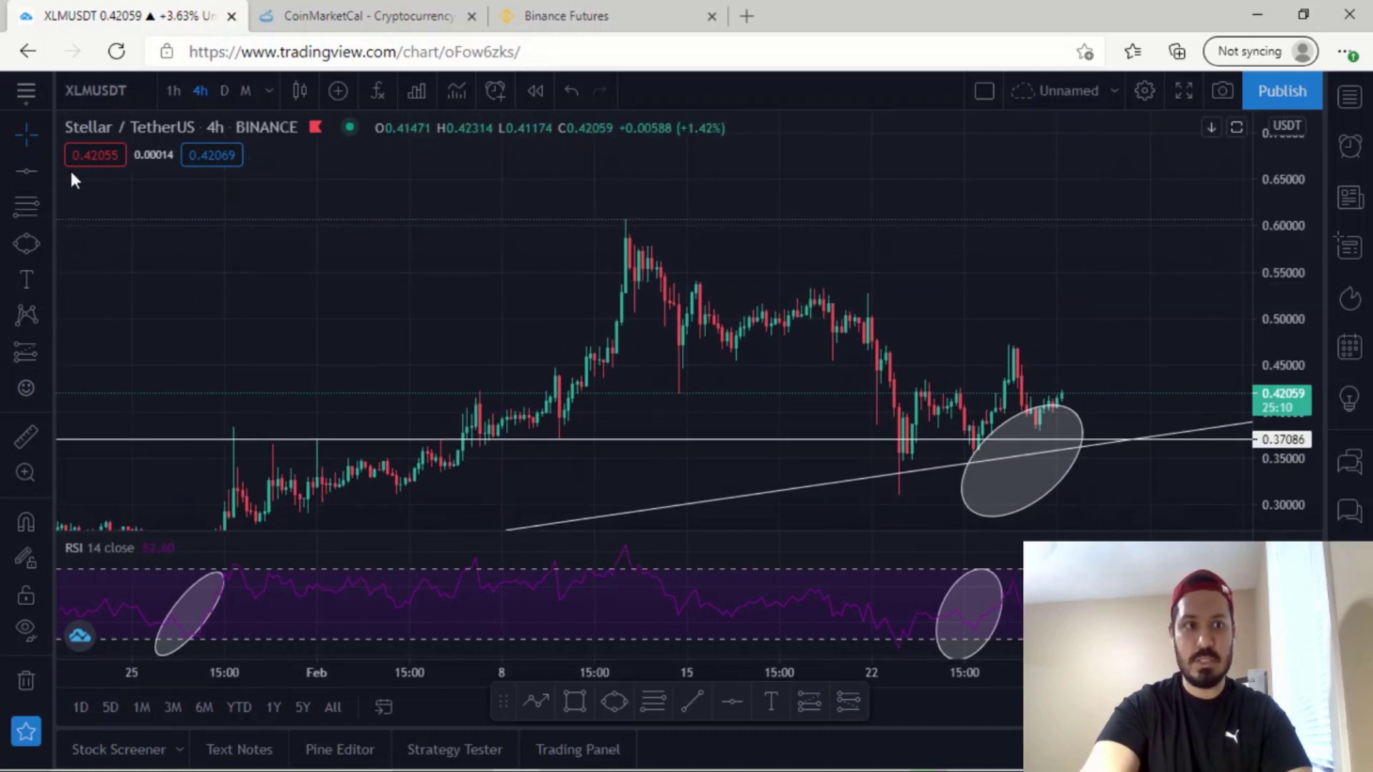
left_click(46, 170)
left_click(143, 172)
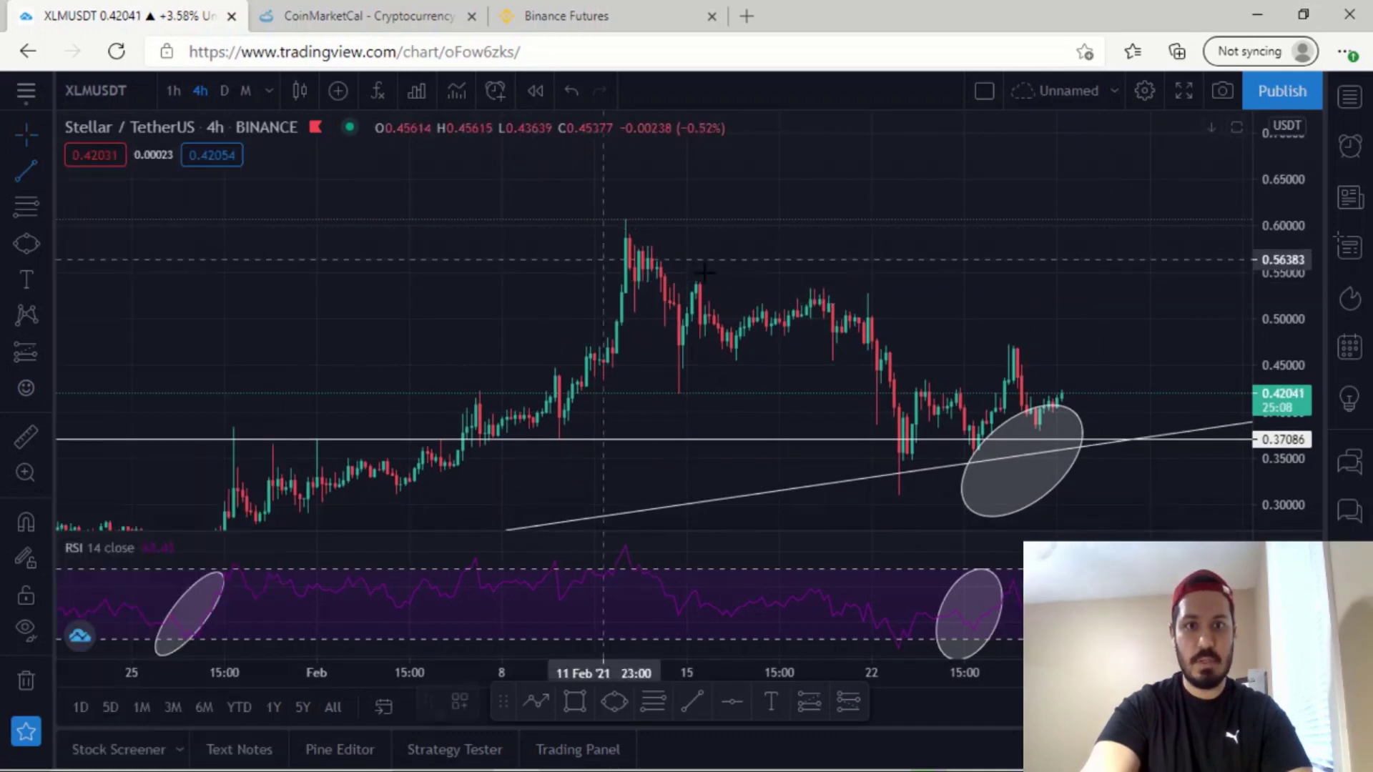
left_click(631, 211)
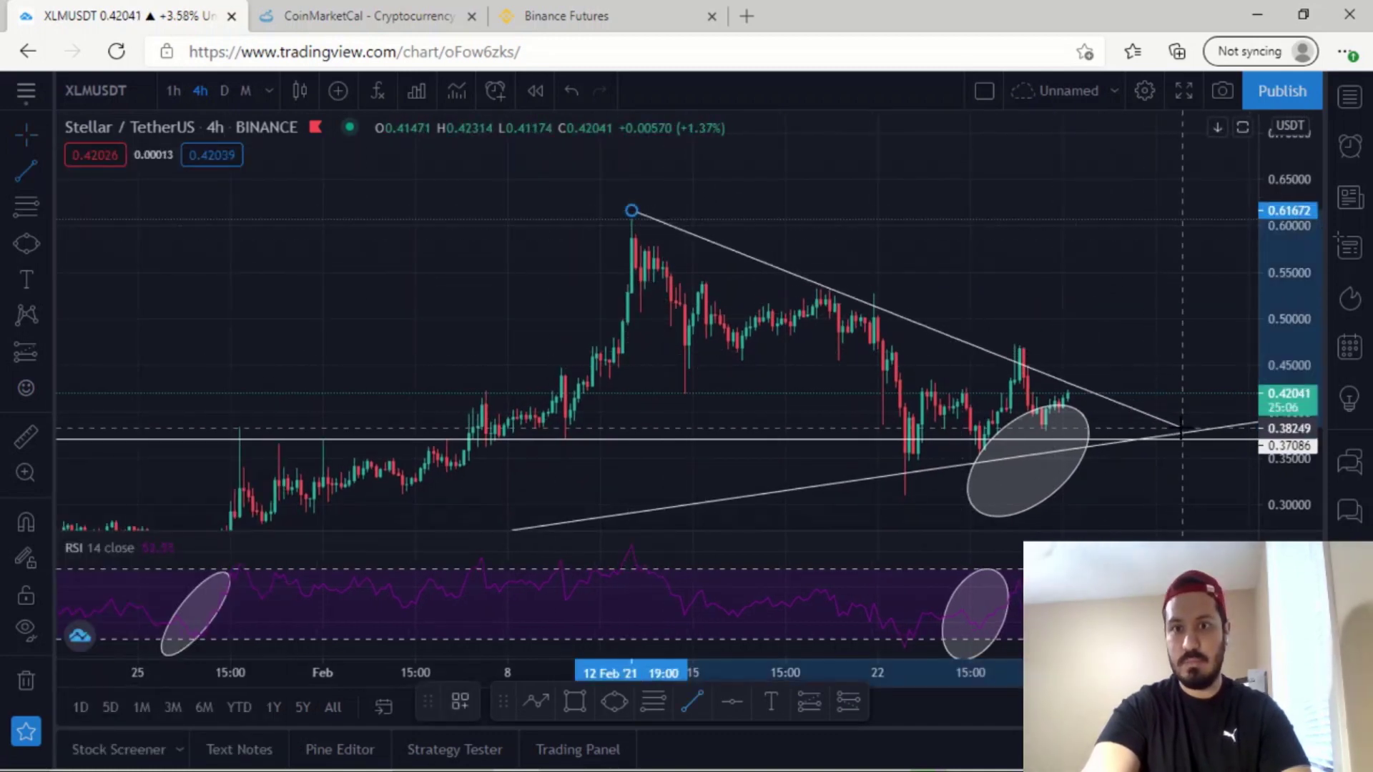
left_click(1186, 405)
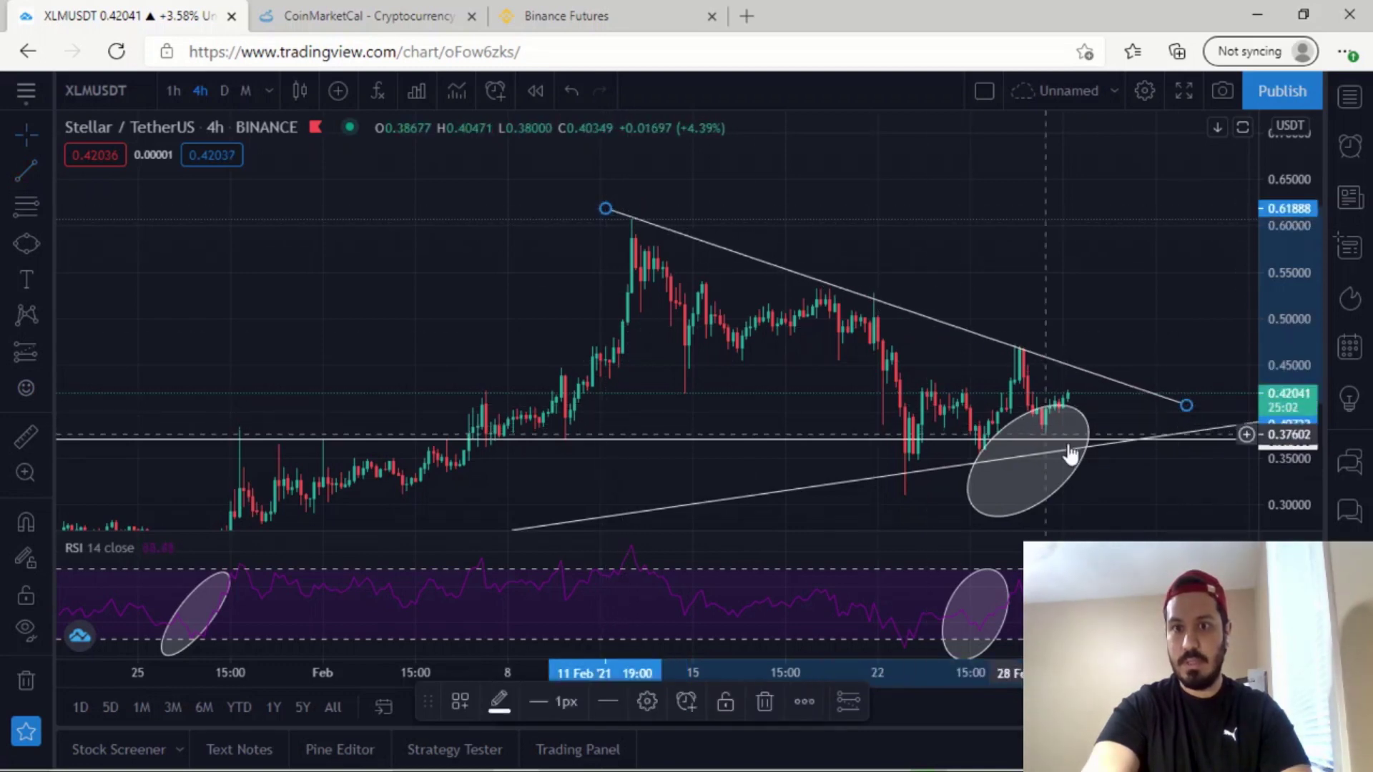
Delete the late-February ellipses from both the price chart and the RSI pane.
left_click(1057, 492)
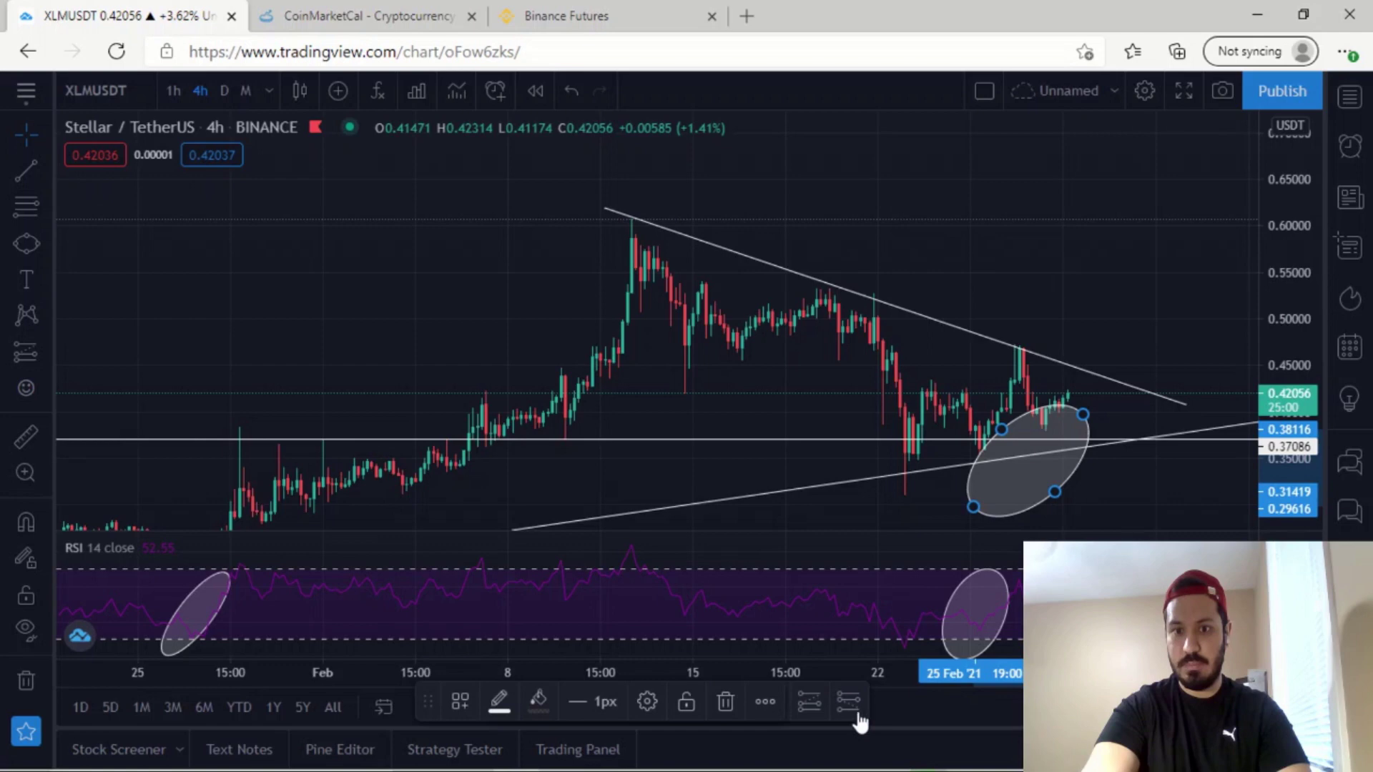
left_click(726, 700)
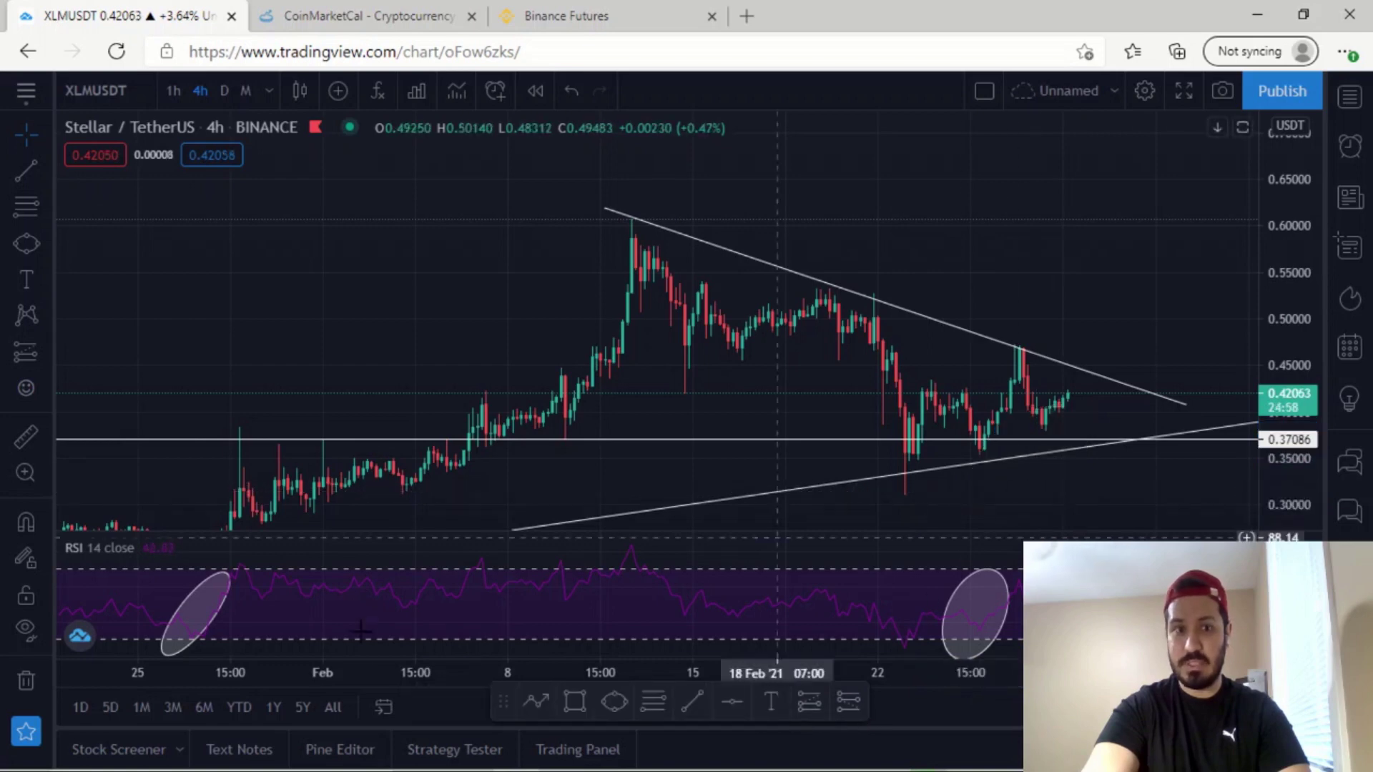
left_click(1000, 607)
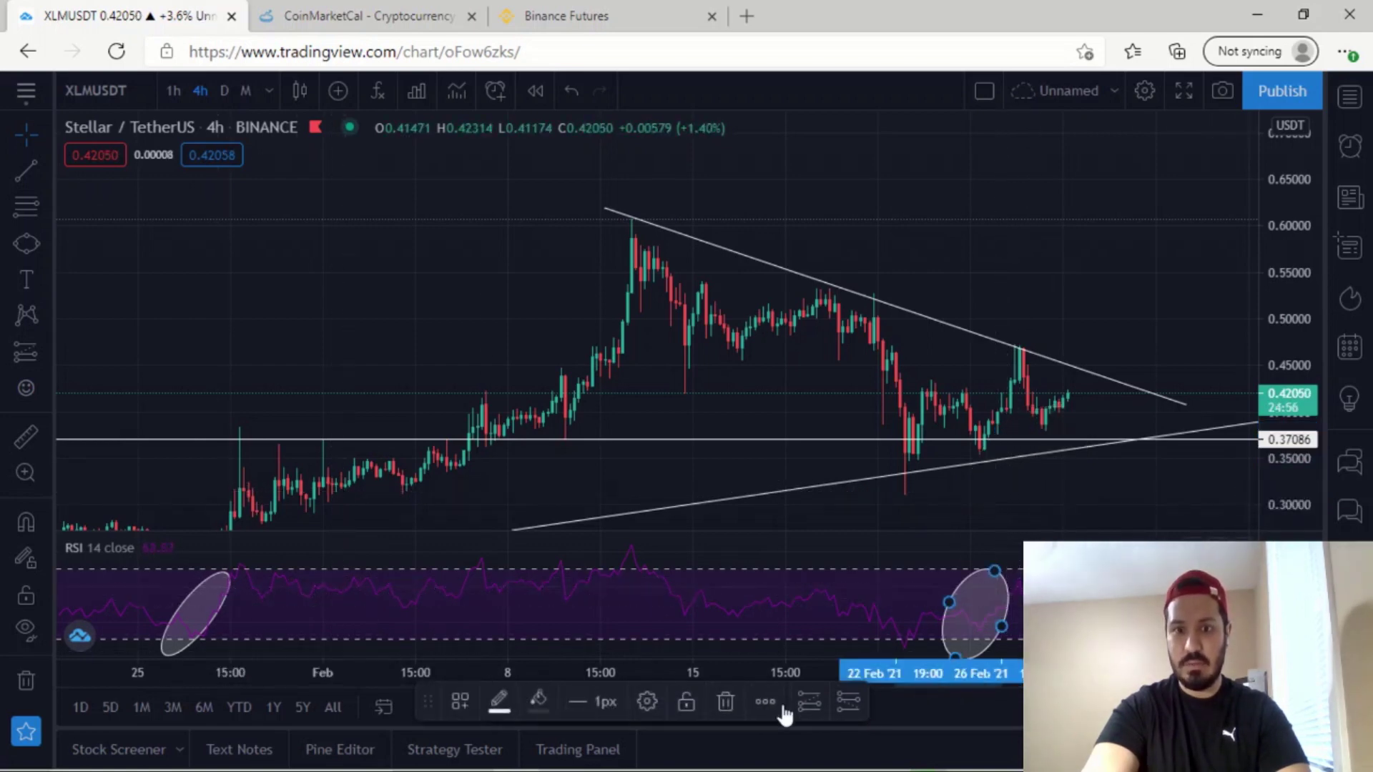
left_click(727, 701)
left_click_drag(1075, 527, 958, 564)
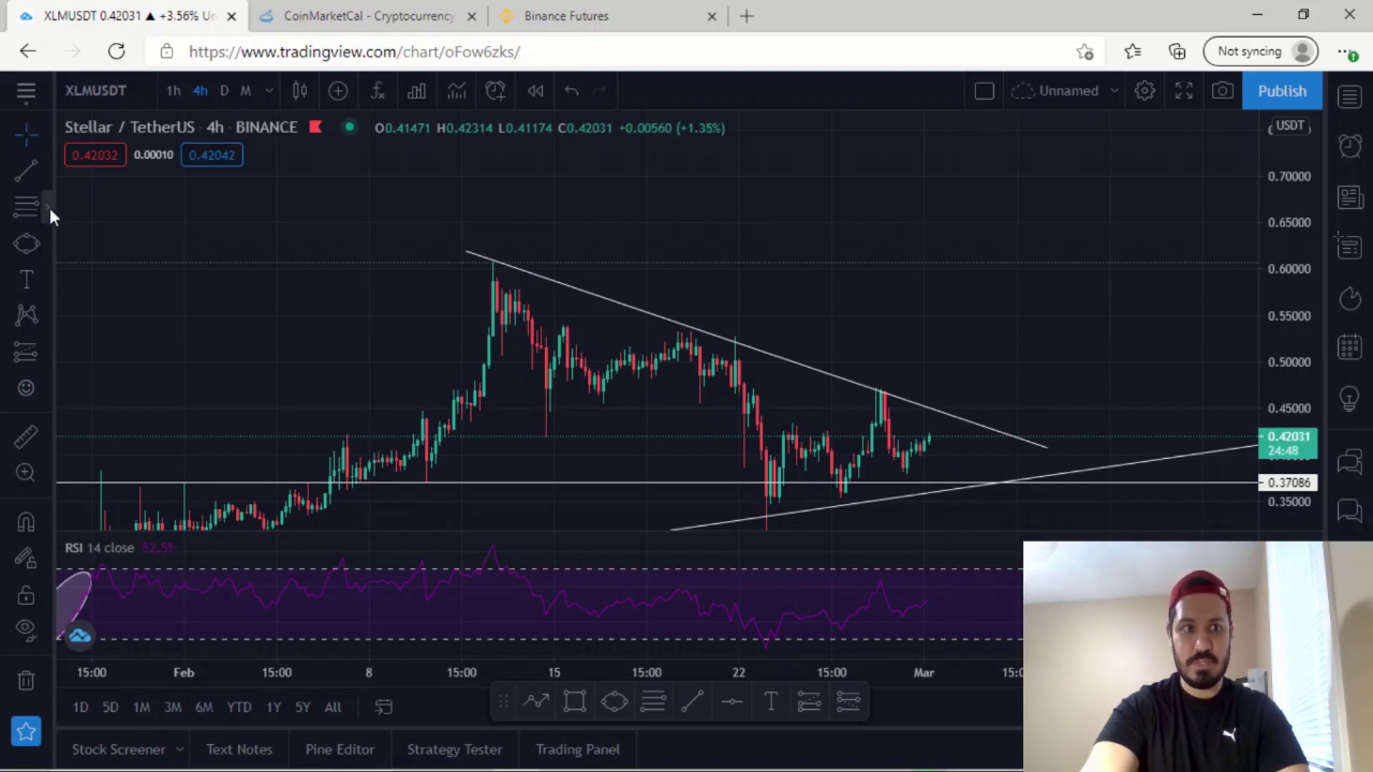
Draw a yellow dotted path from the latest candle breaking above the upper trendline, then retesting it.
left_click(49, 208)
left_click(50, 228)
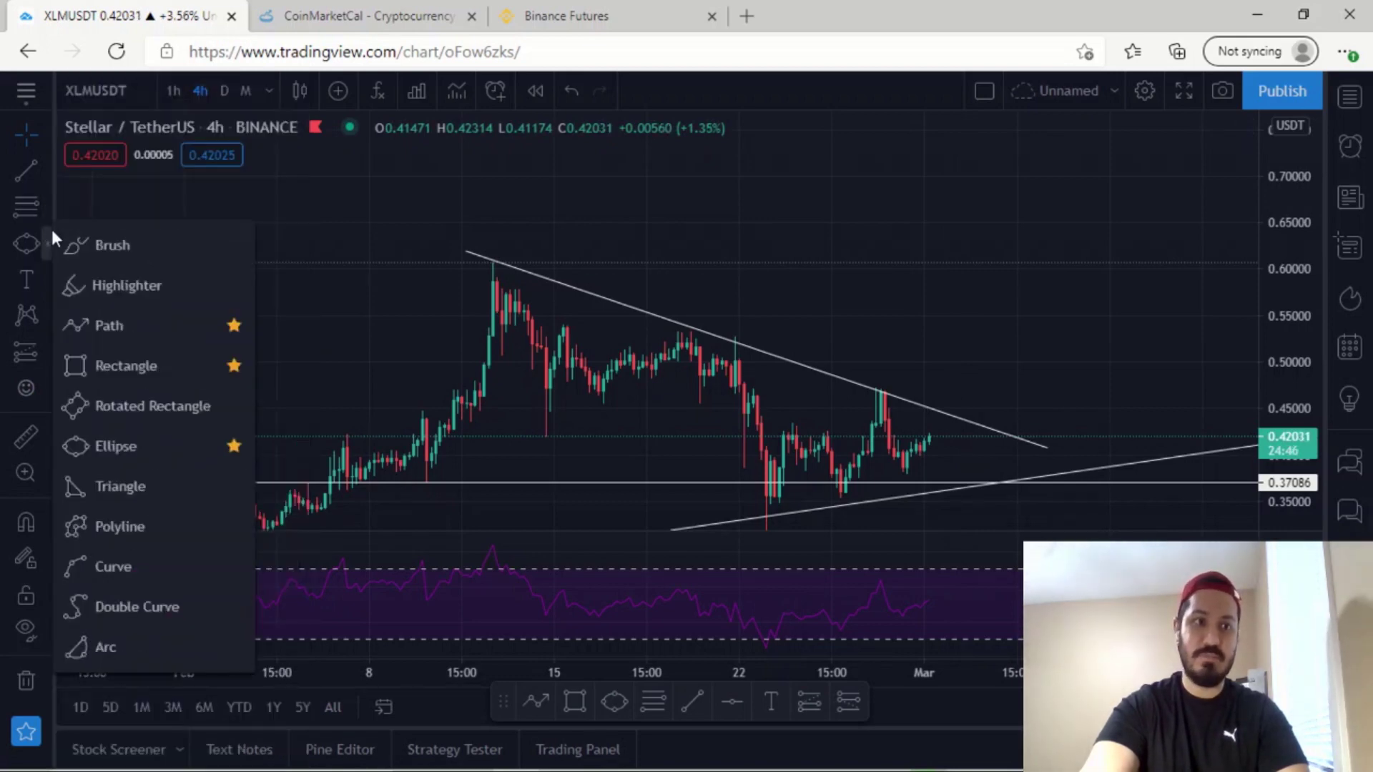
left_click(121, 325)
left_click(920, 461)
left_click(990, 378)
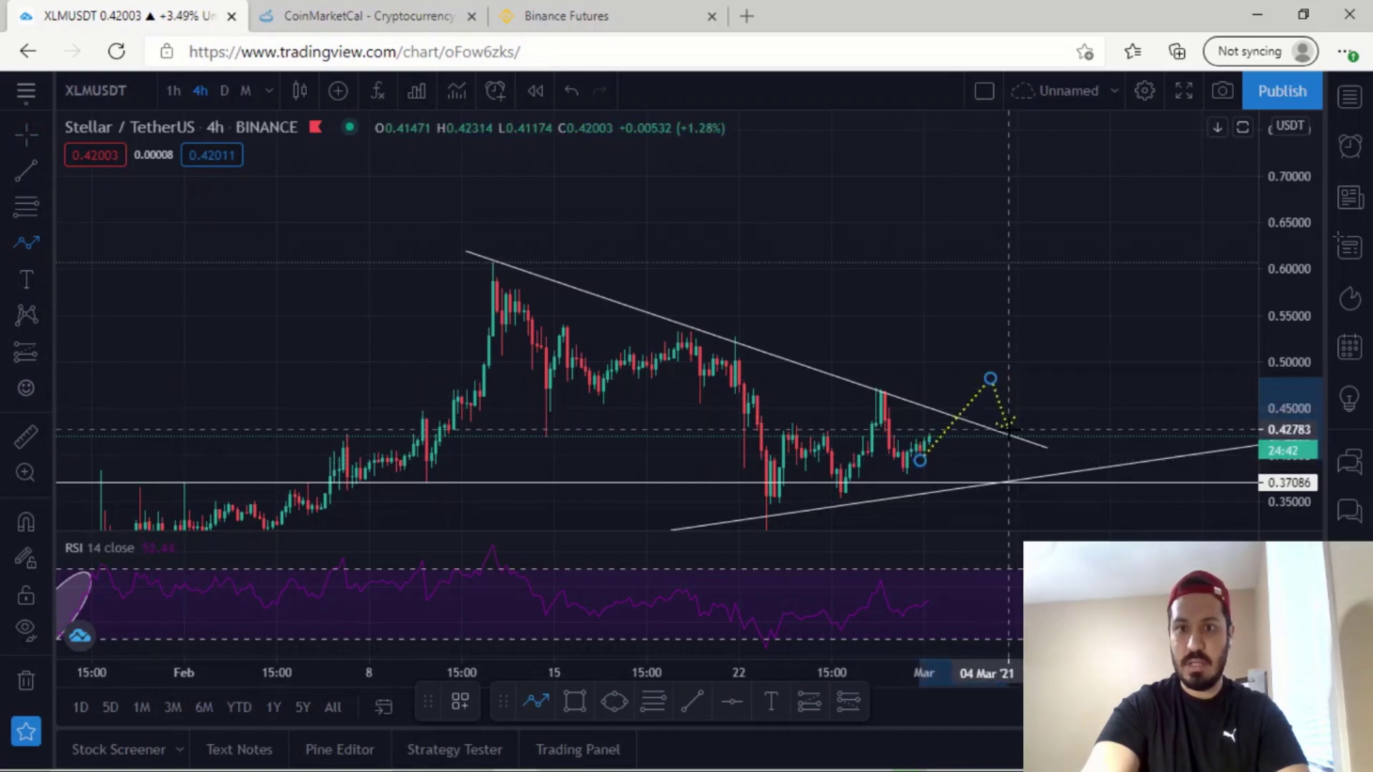
left_click(1008, 431)
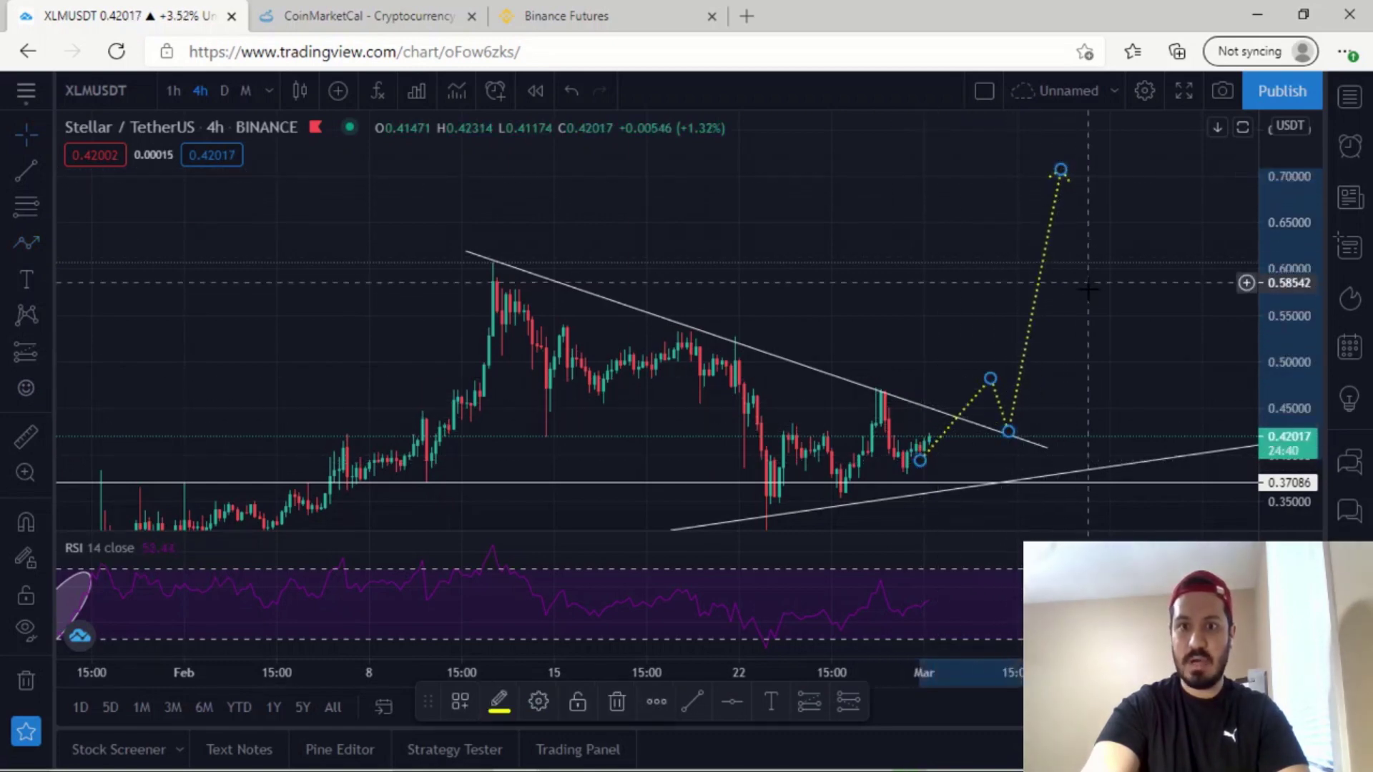
key("Escape")
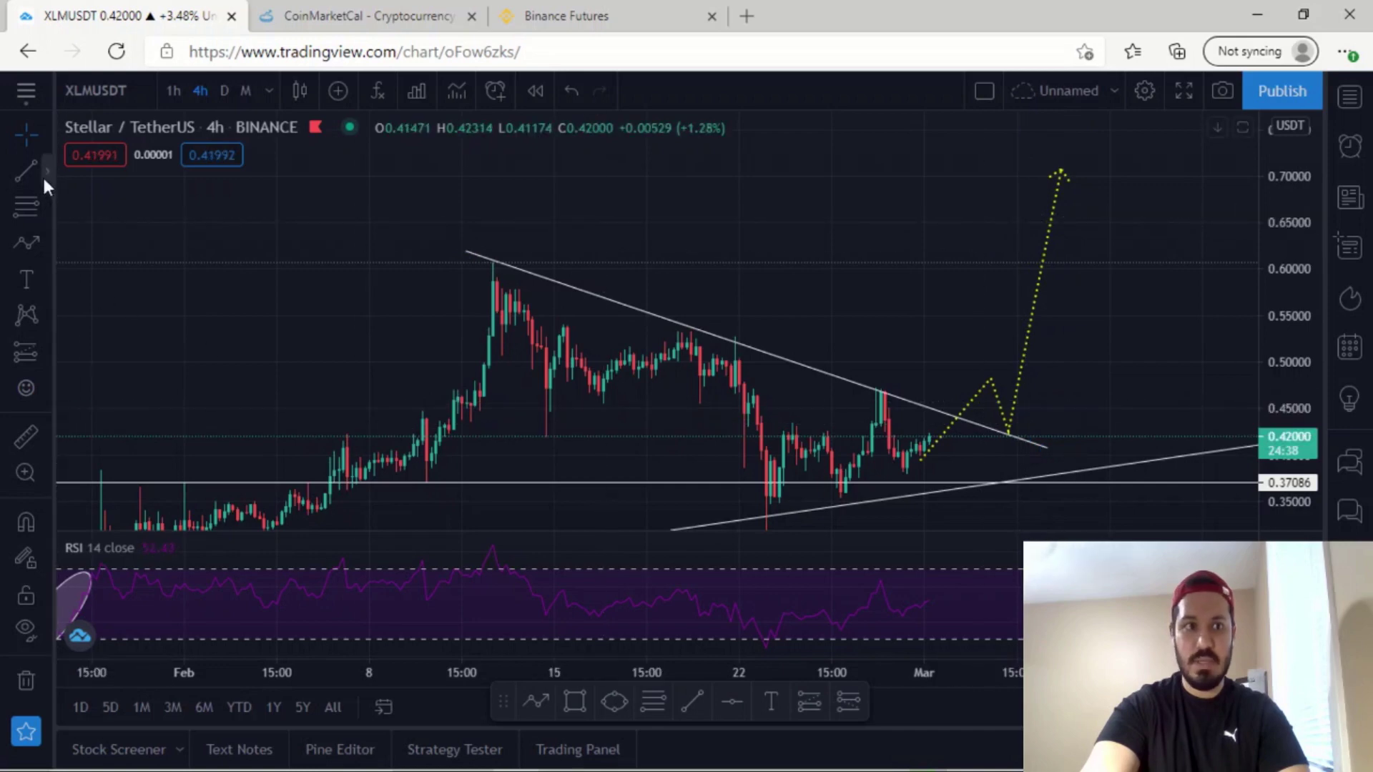
left_click(45, 176)
left_click(172, 339)
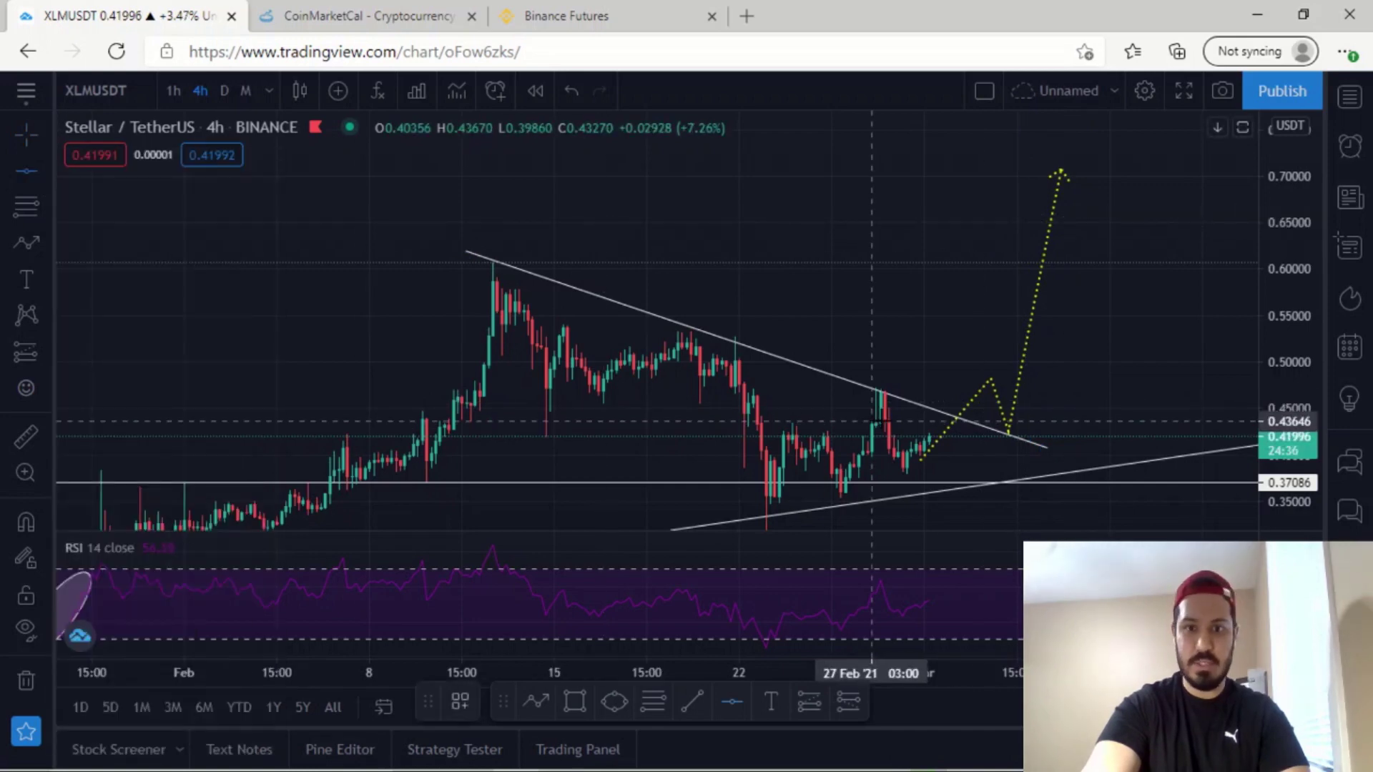
Add a horizontal level at 0.42459 and lower the scenario path's top point to about 0.60.
left_click(898, 433)
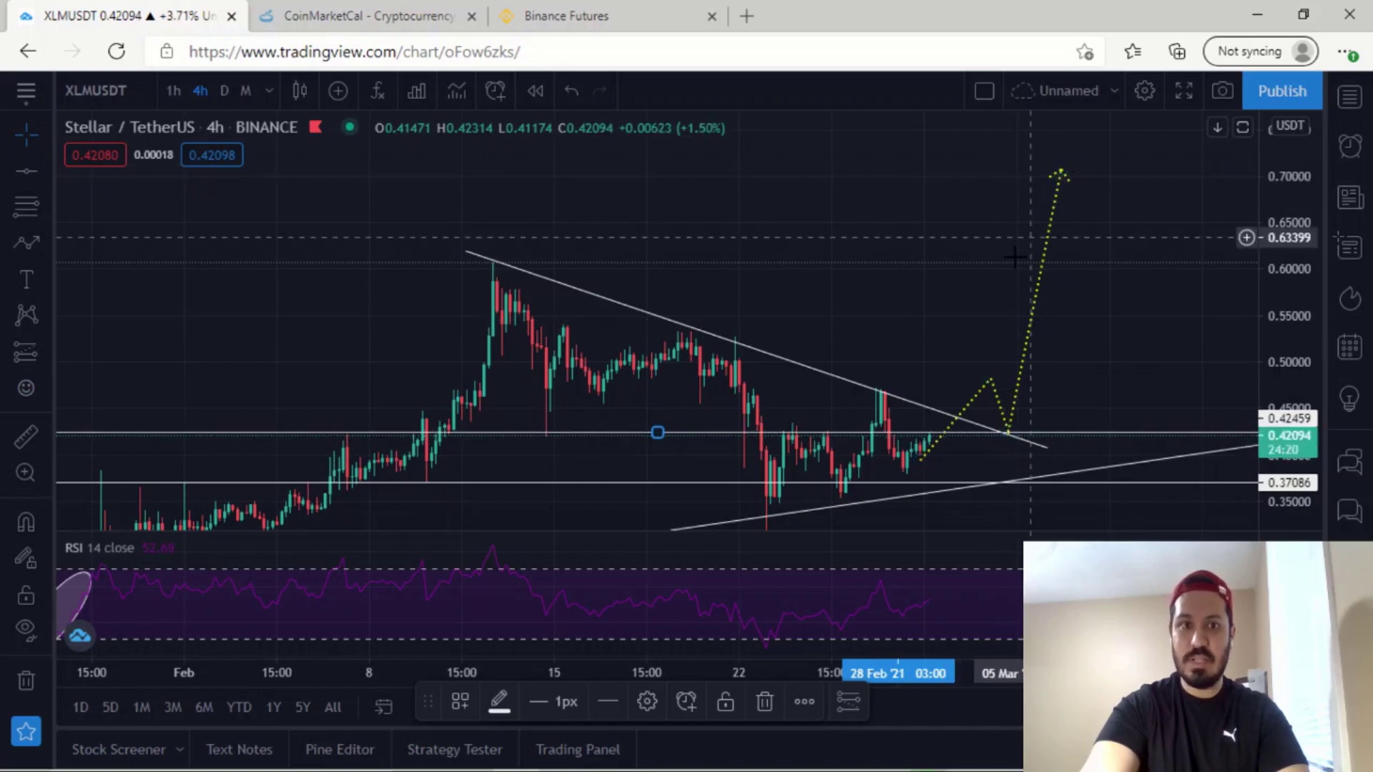
left_click_drag(1060, 172, 1039, 268)
left_click(935, 300)
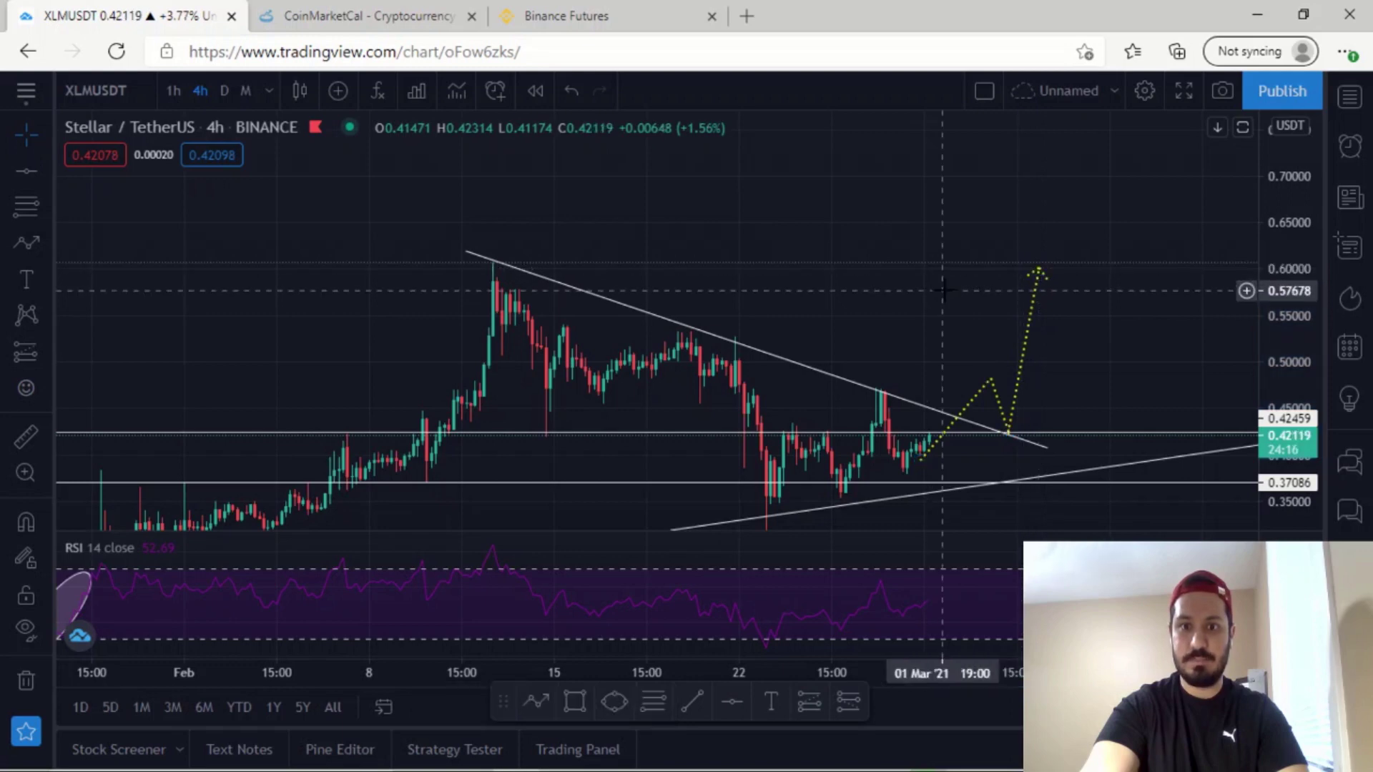
left_click_drag(953, 243, 955, 252)
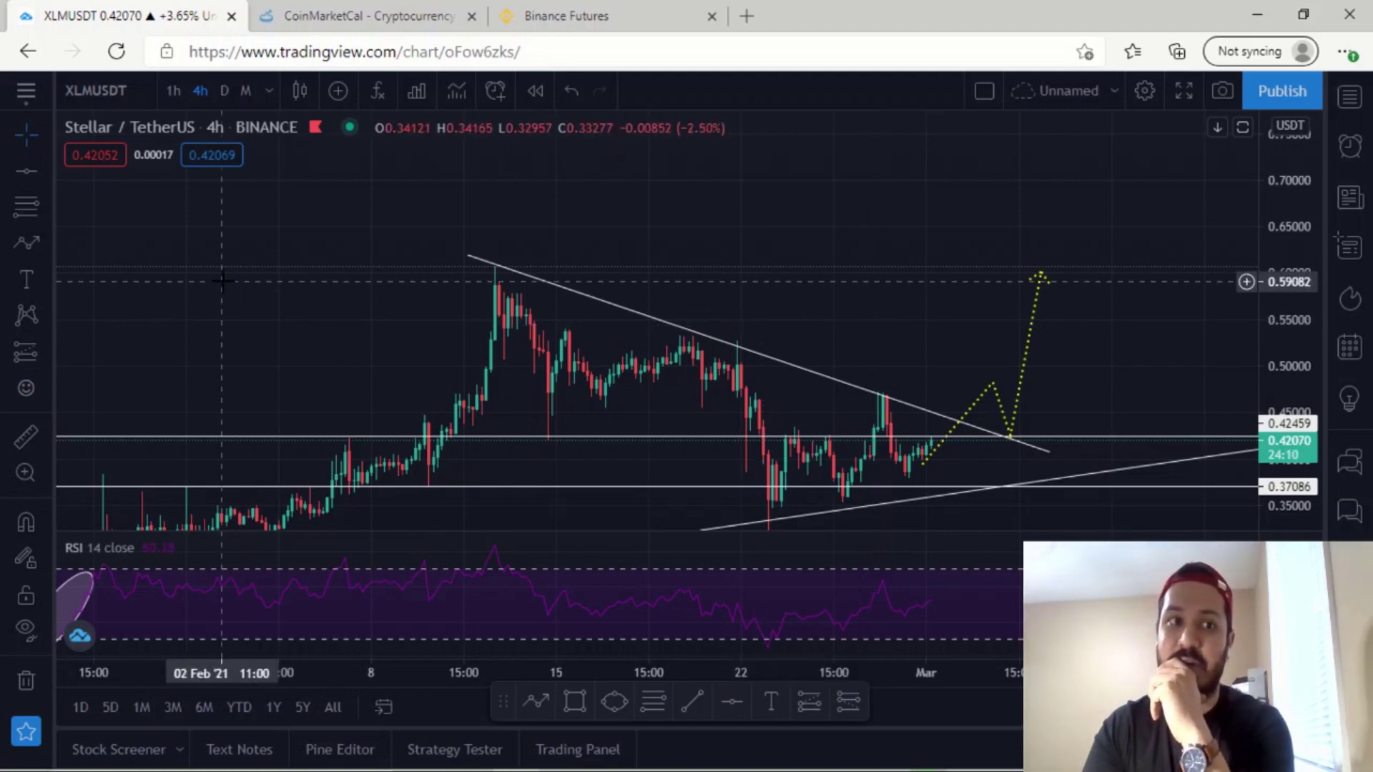
Add a horizontal resistance level at 0.60485 level with the February peak.
left_click(14, 161)
left_click(572, 269)
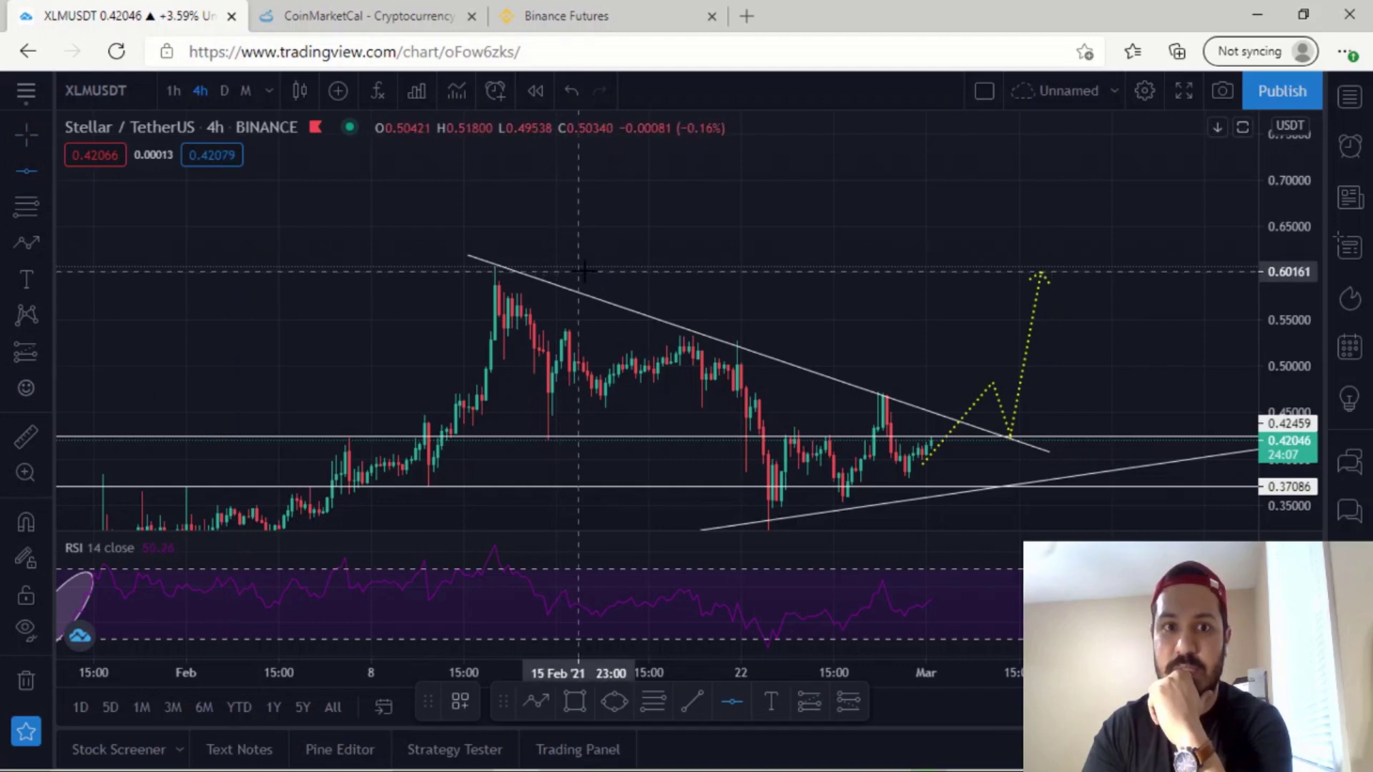
left_click(26, 206)
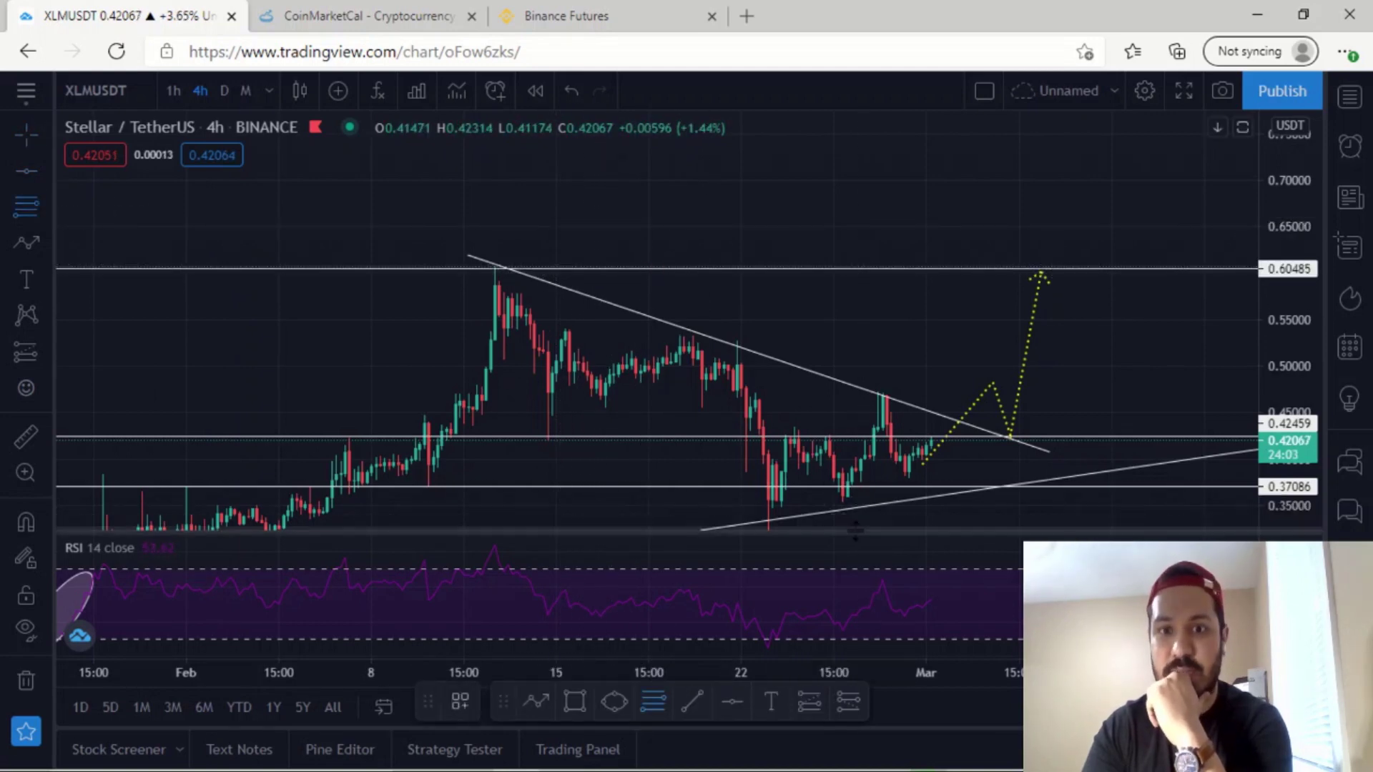
Draw a Fibonacci retracement from the late-February low to the February peak.
left_click(826, 508)
left_click(468, 256)
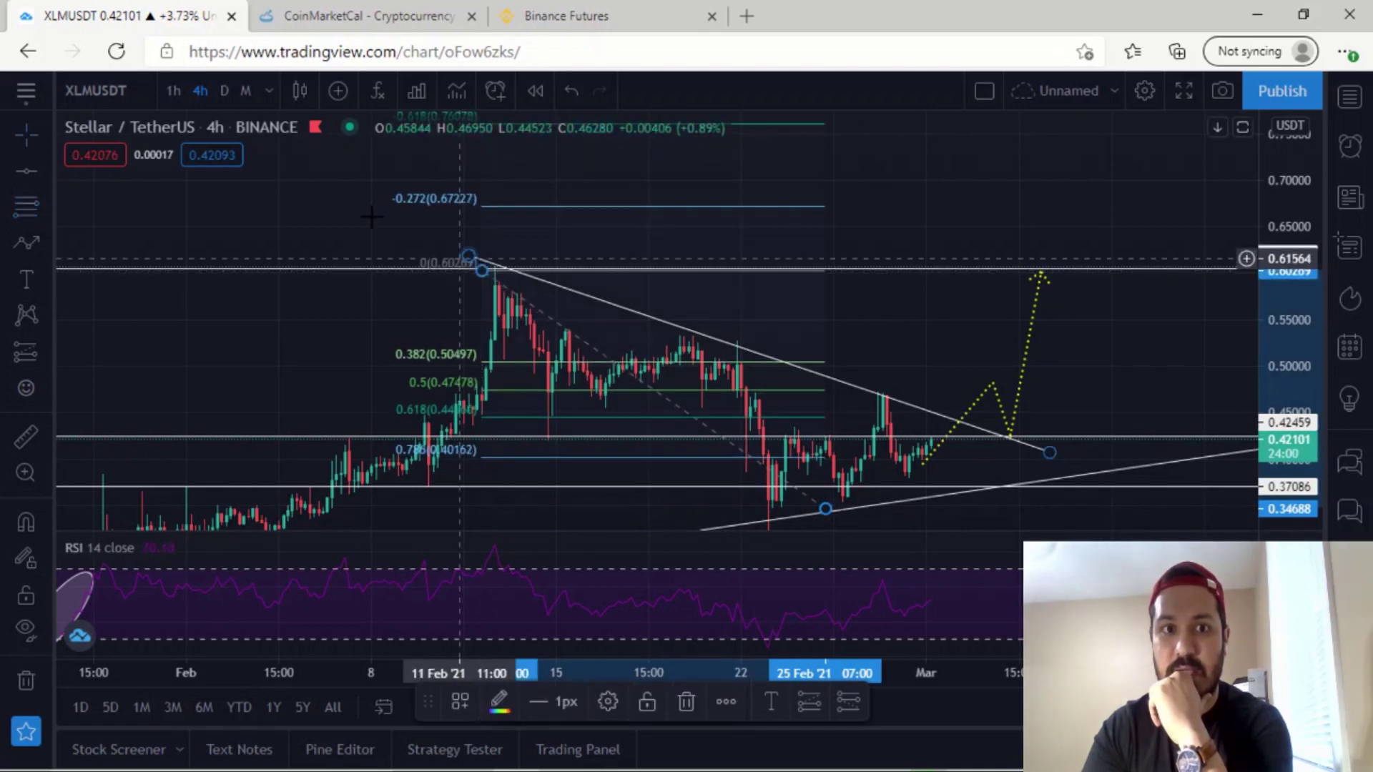
left_click_drag(371, 215, 385, 263)
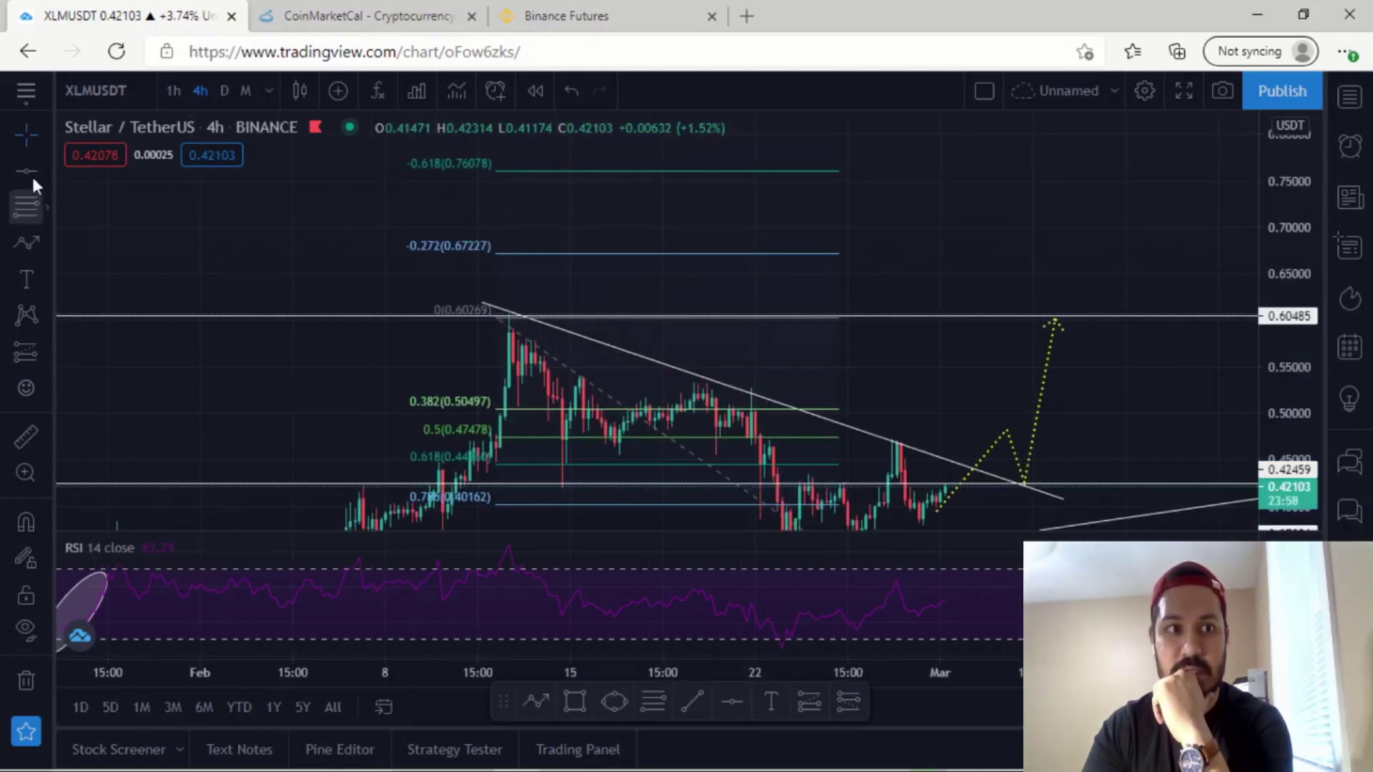
Add horizontal price levels at 0.67069 and 0.76136 above the triangle.
left_click(657, 254)
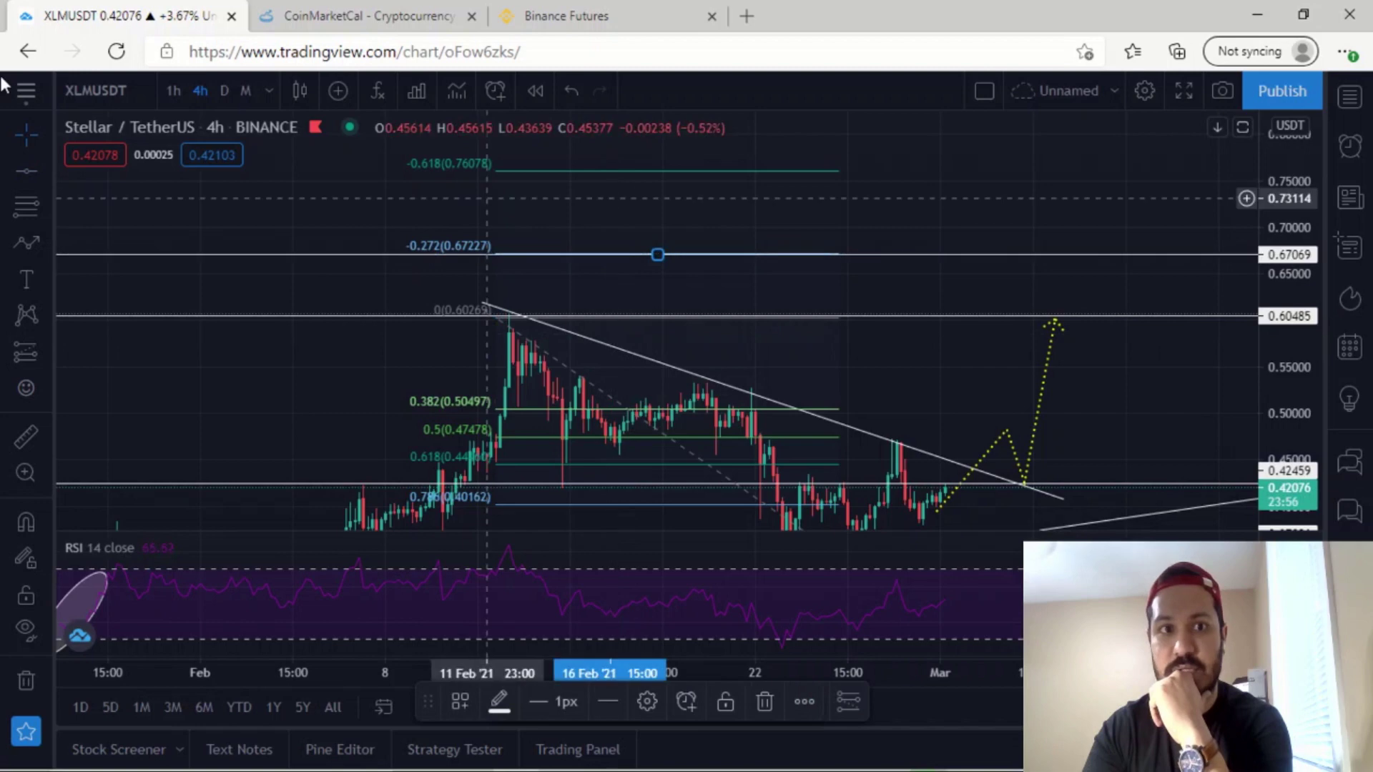
left_click(24, 173)
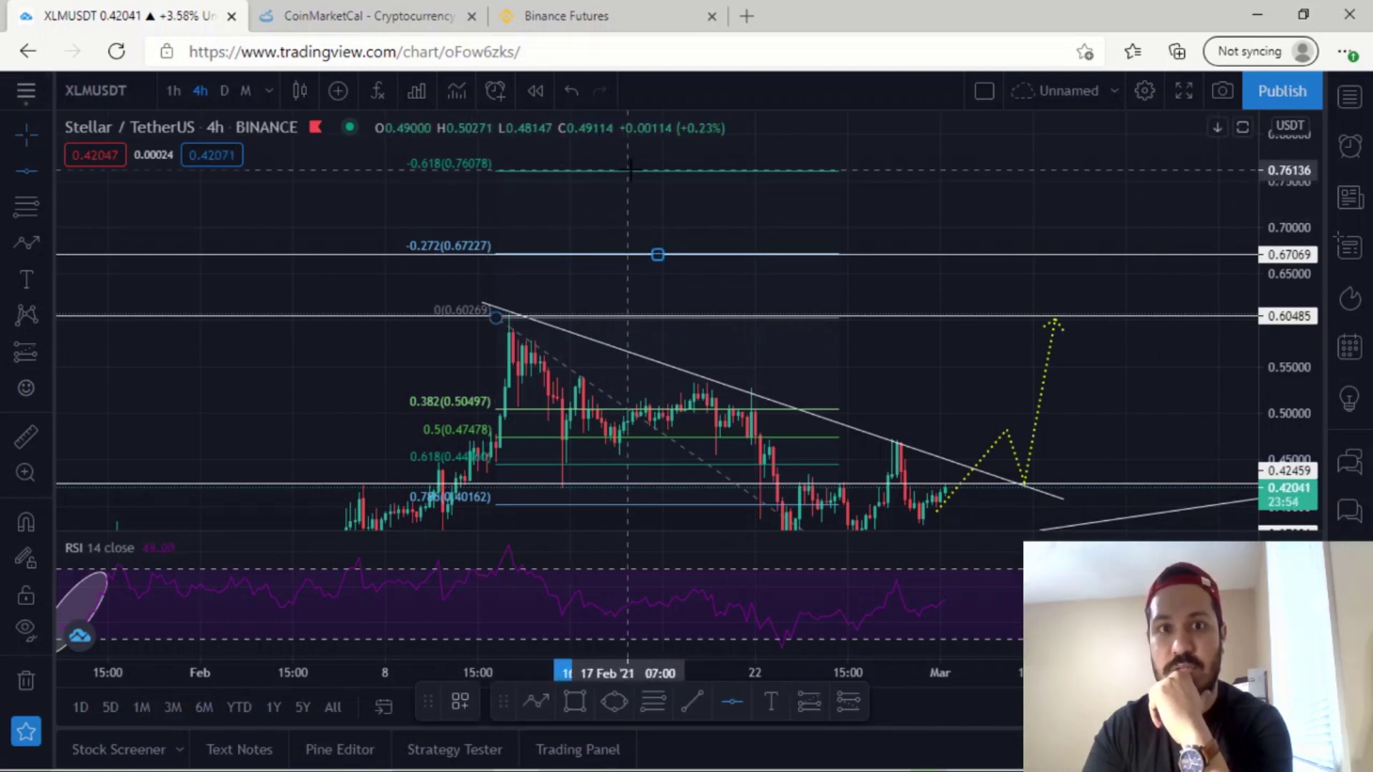
left_click(658, 170)
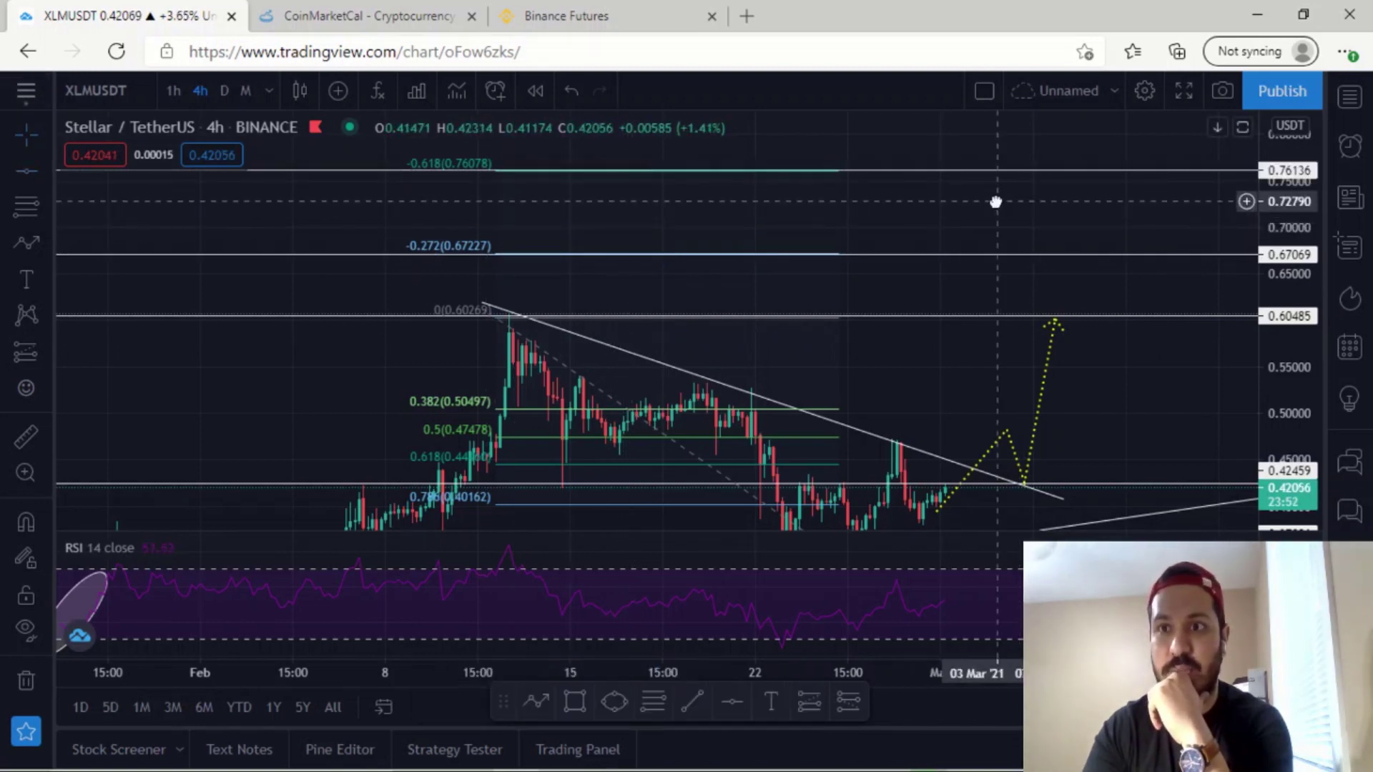
scroll(1064, 234, "down", 2)
left_click_drag(1126, 364, 1096, 321)
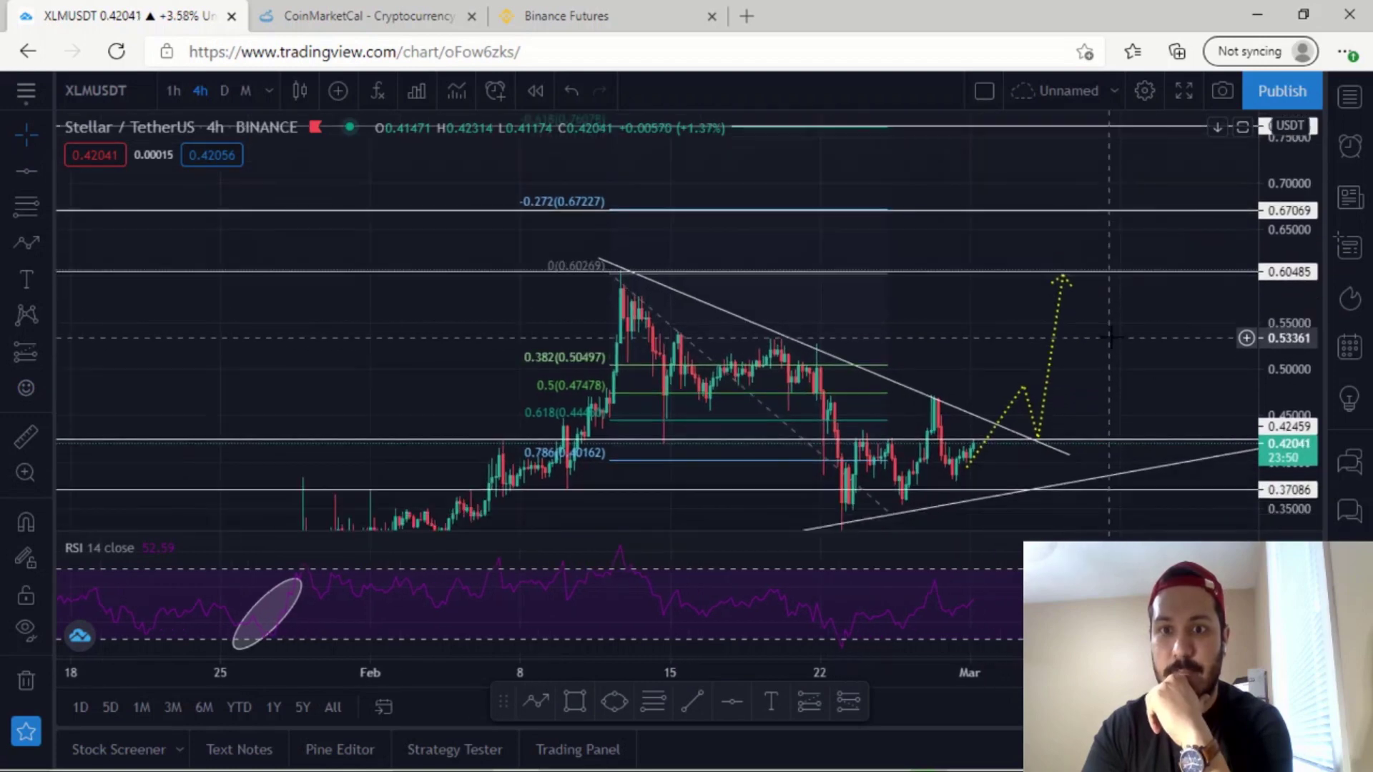
Measure upward from the current price, then reframe the chart to show early March.
left_click(27, 436)
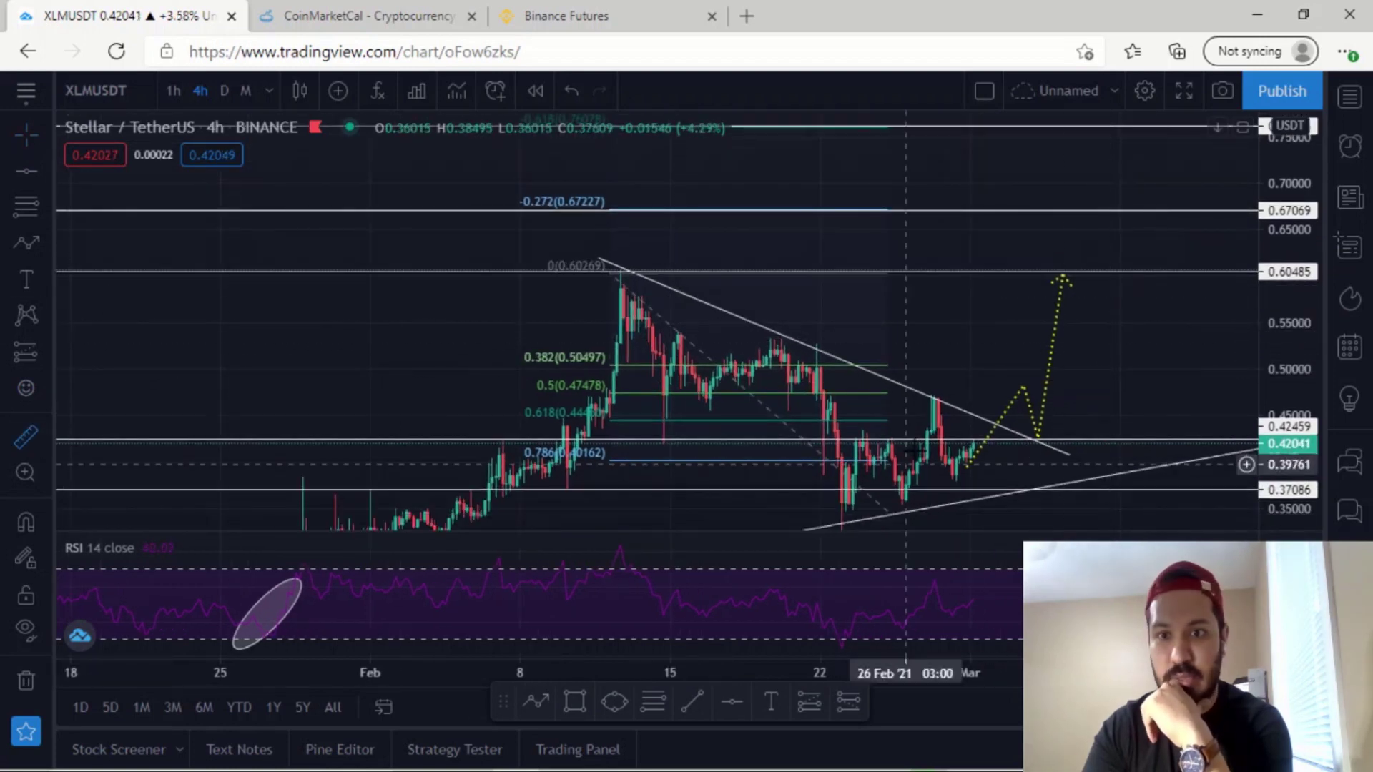
left_click(1012, 441)
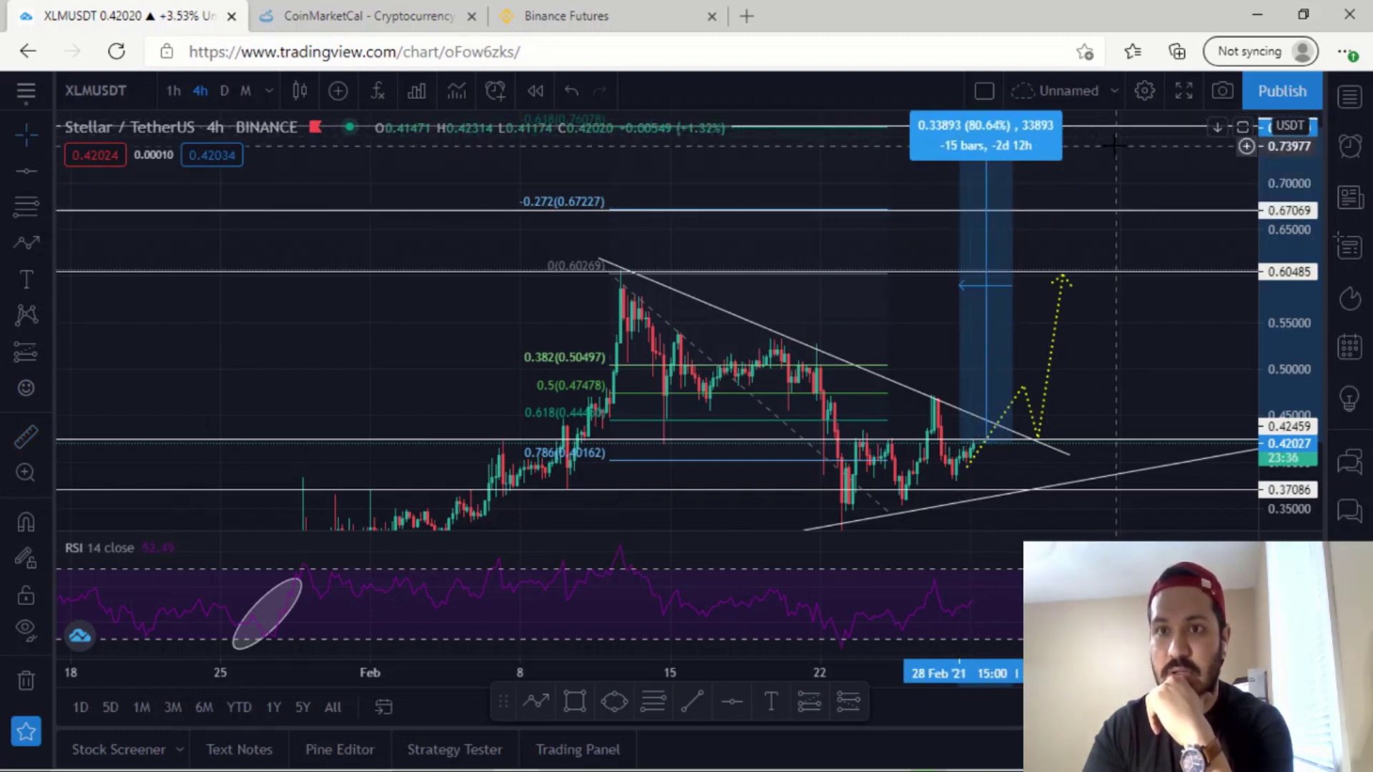
left_click(1128, 178)
left_click_drag(1128, 178, 1107, 215)
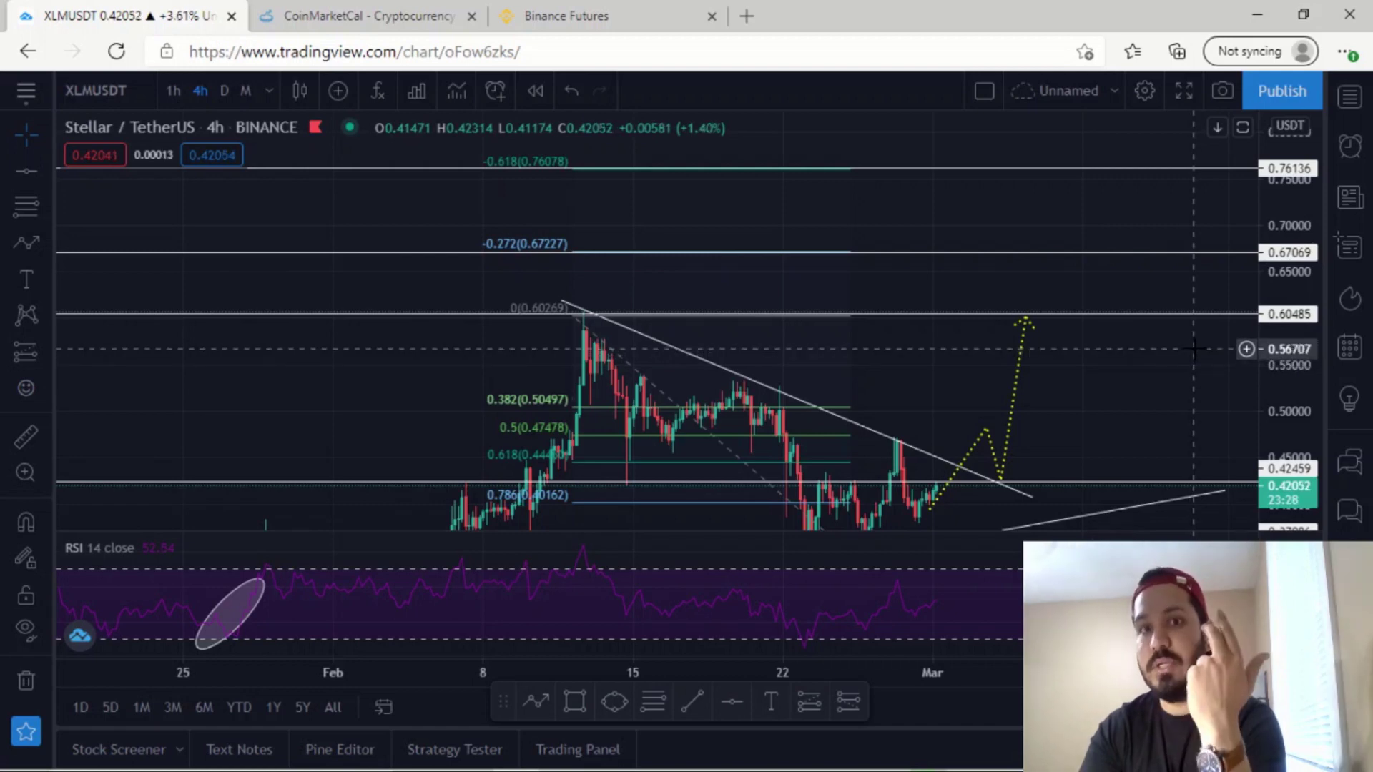
left_click_drag(1169, 384, 1202, 287)
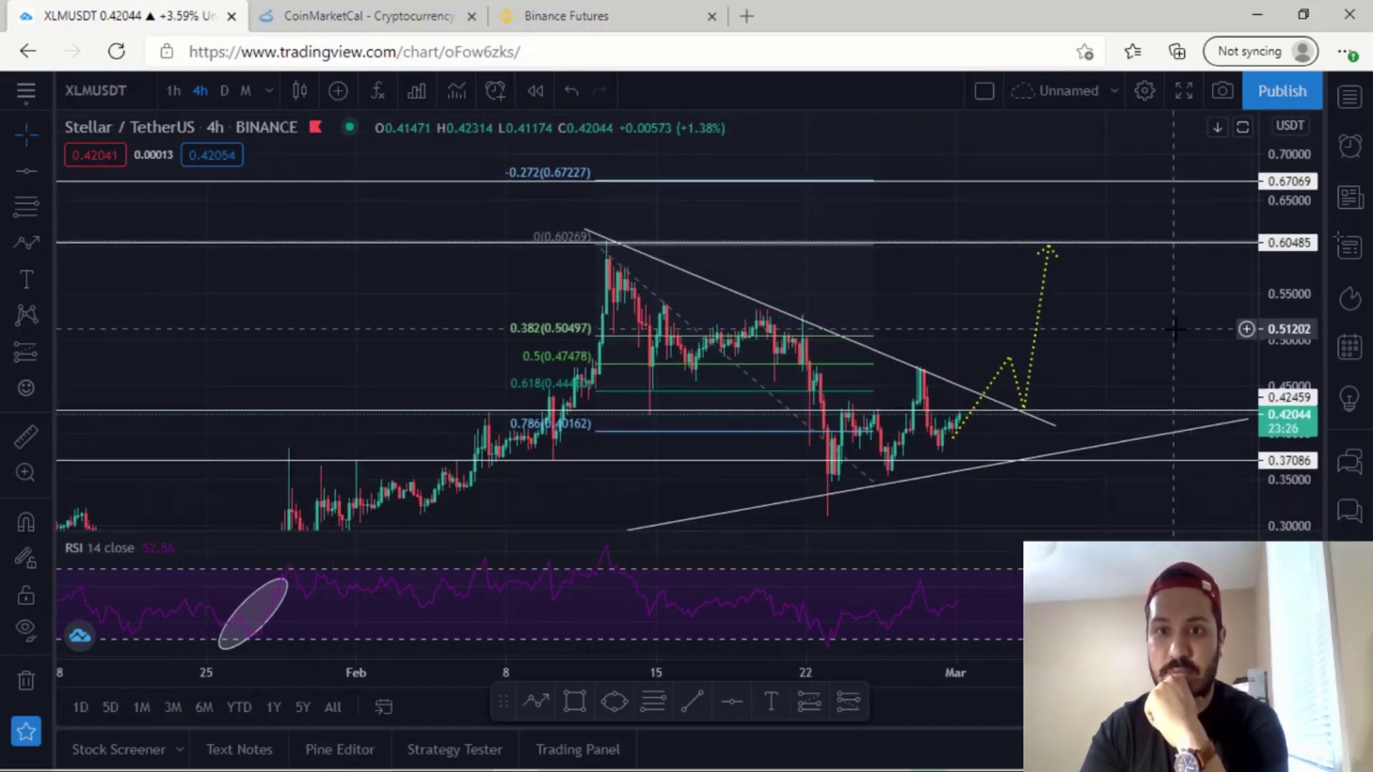
Draw a second dotted path from the latest candle heading down to a lower target.
left_click(26, 243)
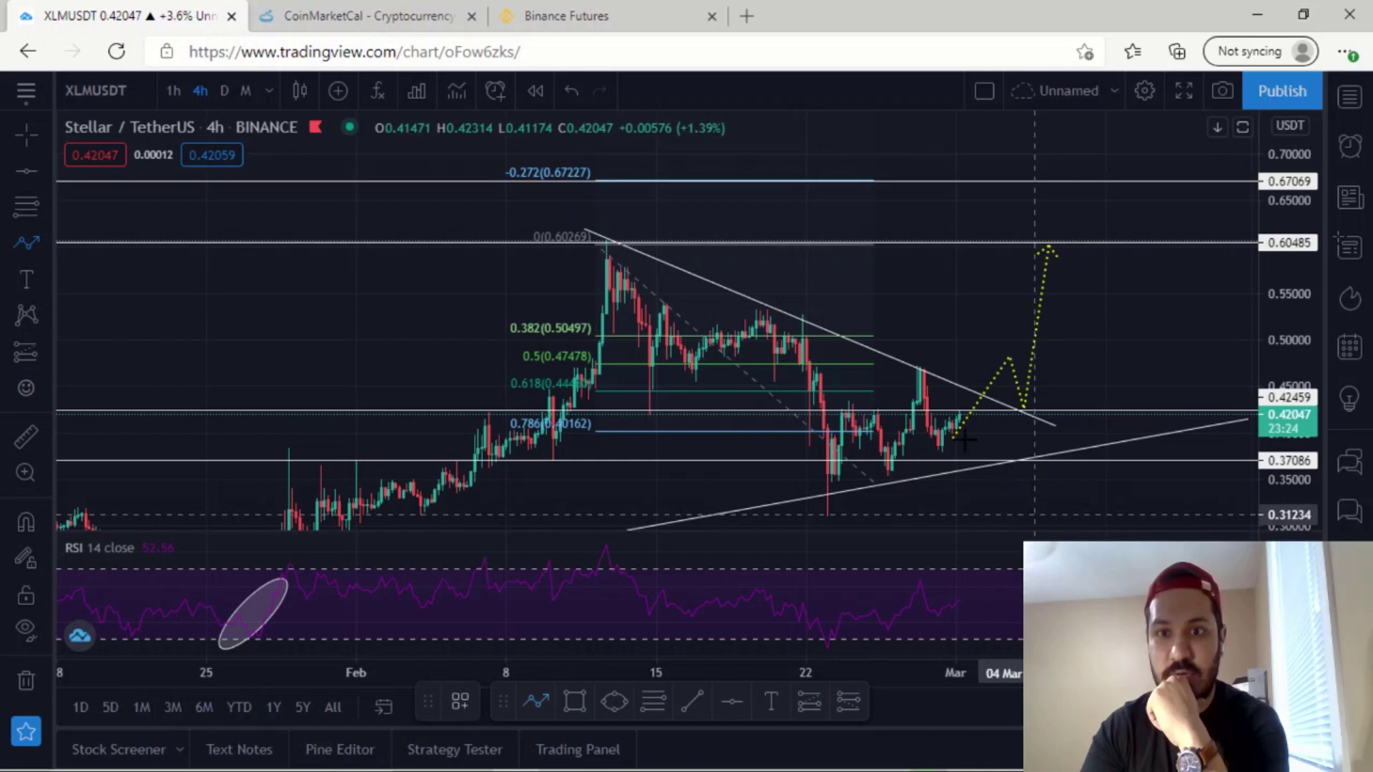
left_click(963, 438)
left_click(997, 493)
double_click(1044, 513)
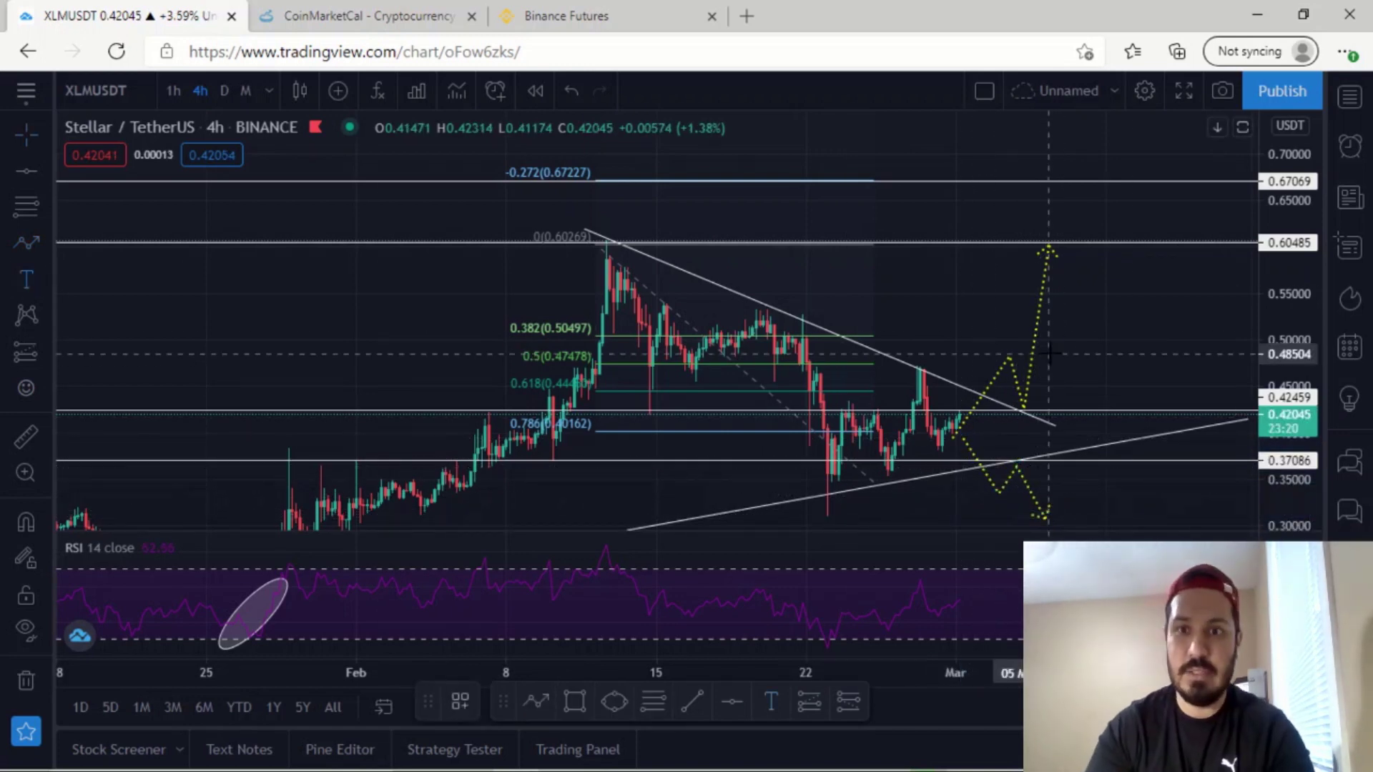
Label the upward path 'A' and the downward path 'B' with text labels.
left_click(1059, 386)
type("a")
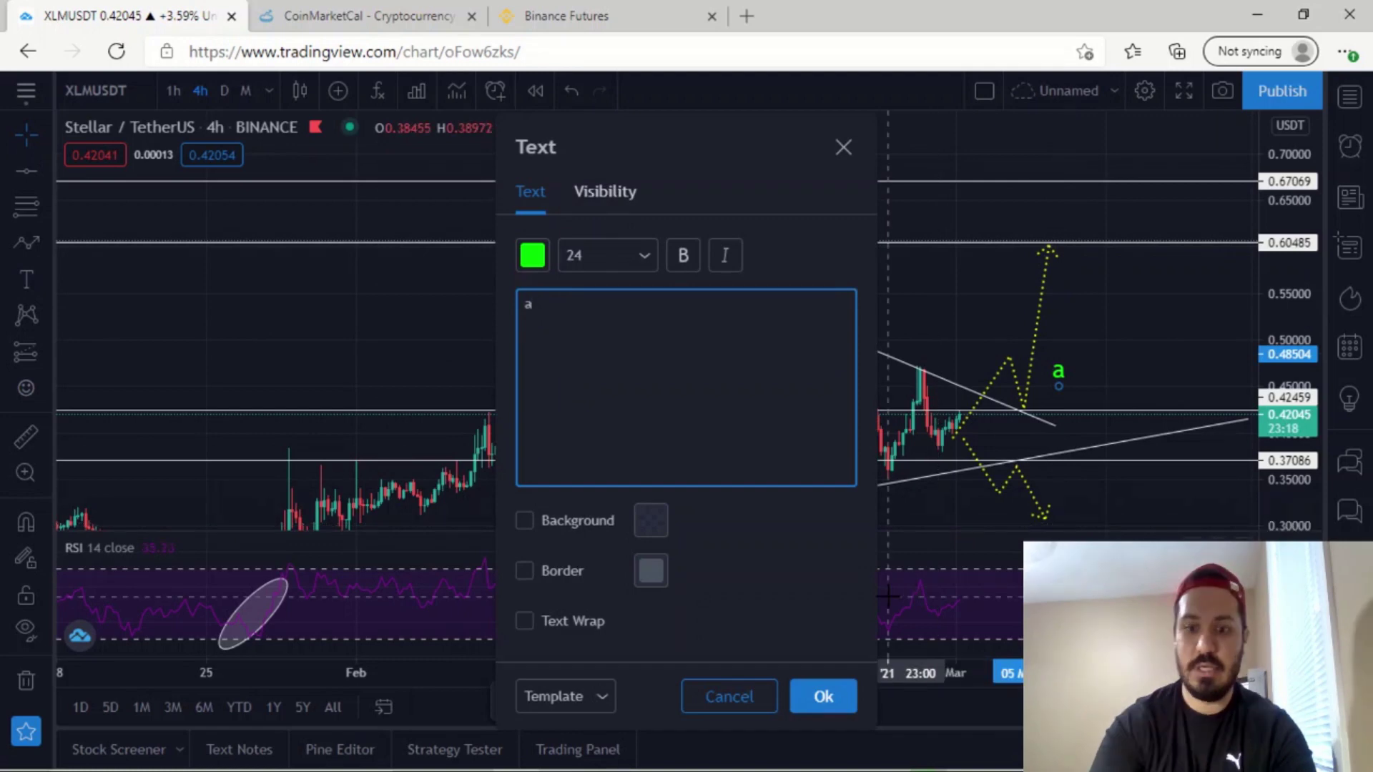
key("BackSpace")
key("Caps_Lock")
type("A")
left_click(819, 702)
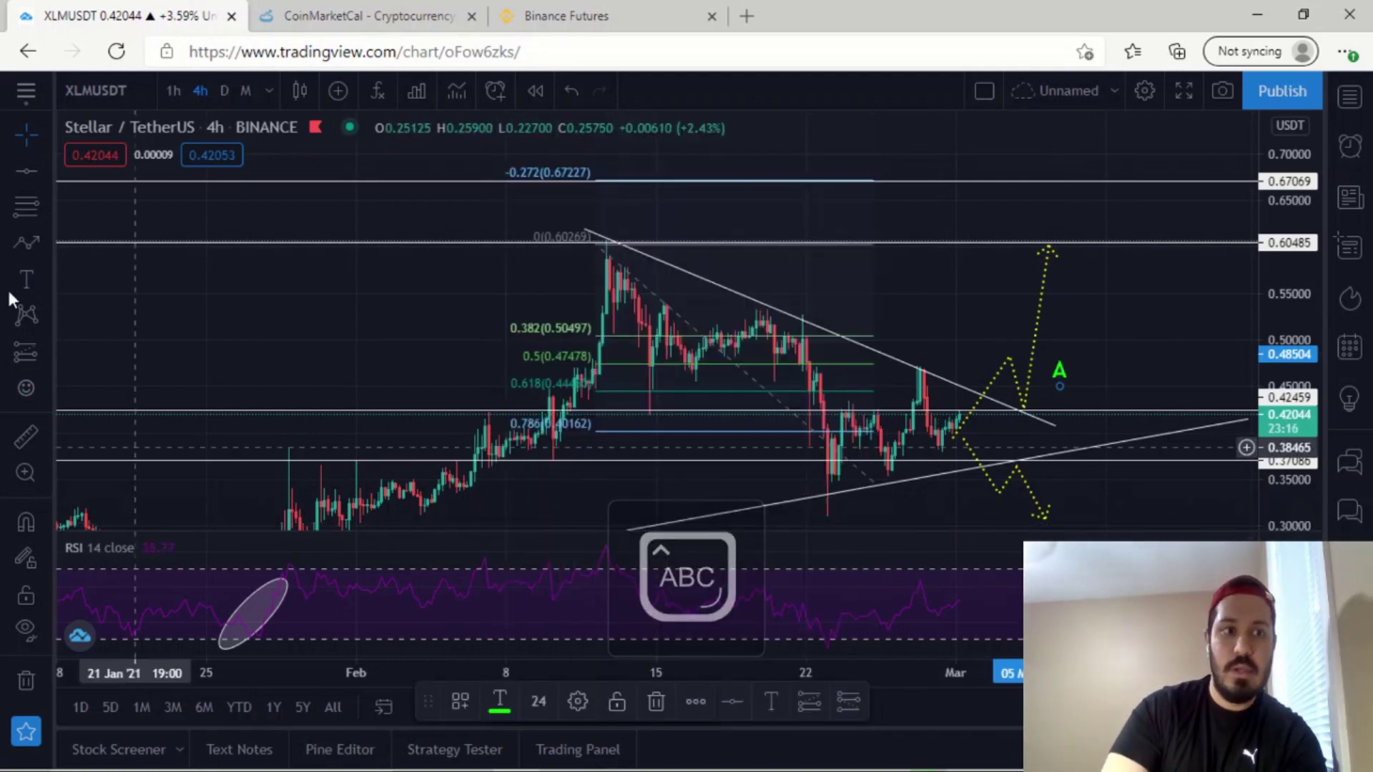
left_click(24, 279)
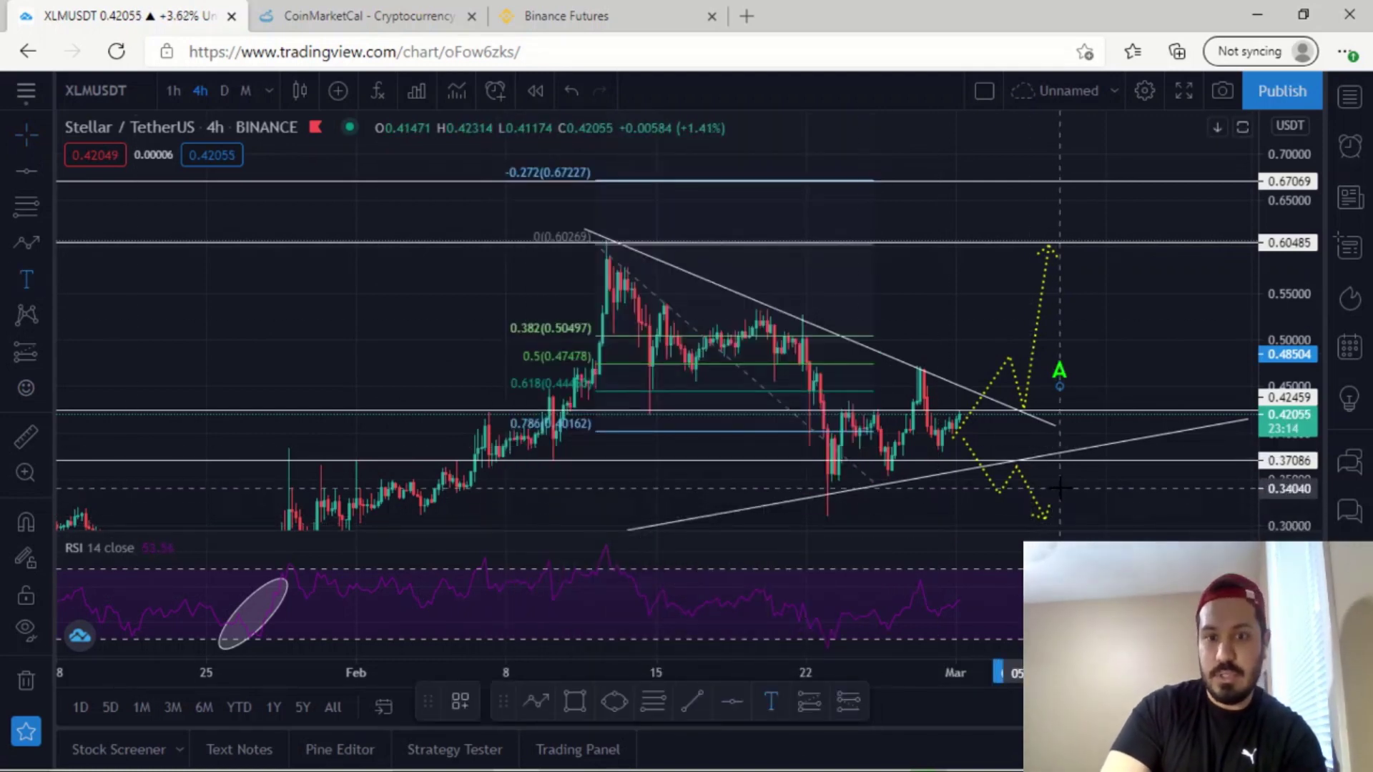
left_click(1070, 520)
type("B")
left_click(822, 696)
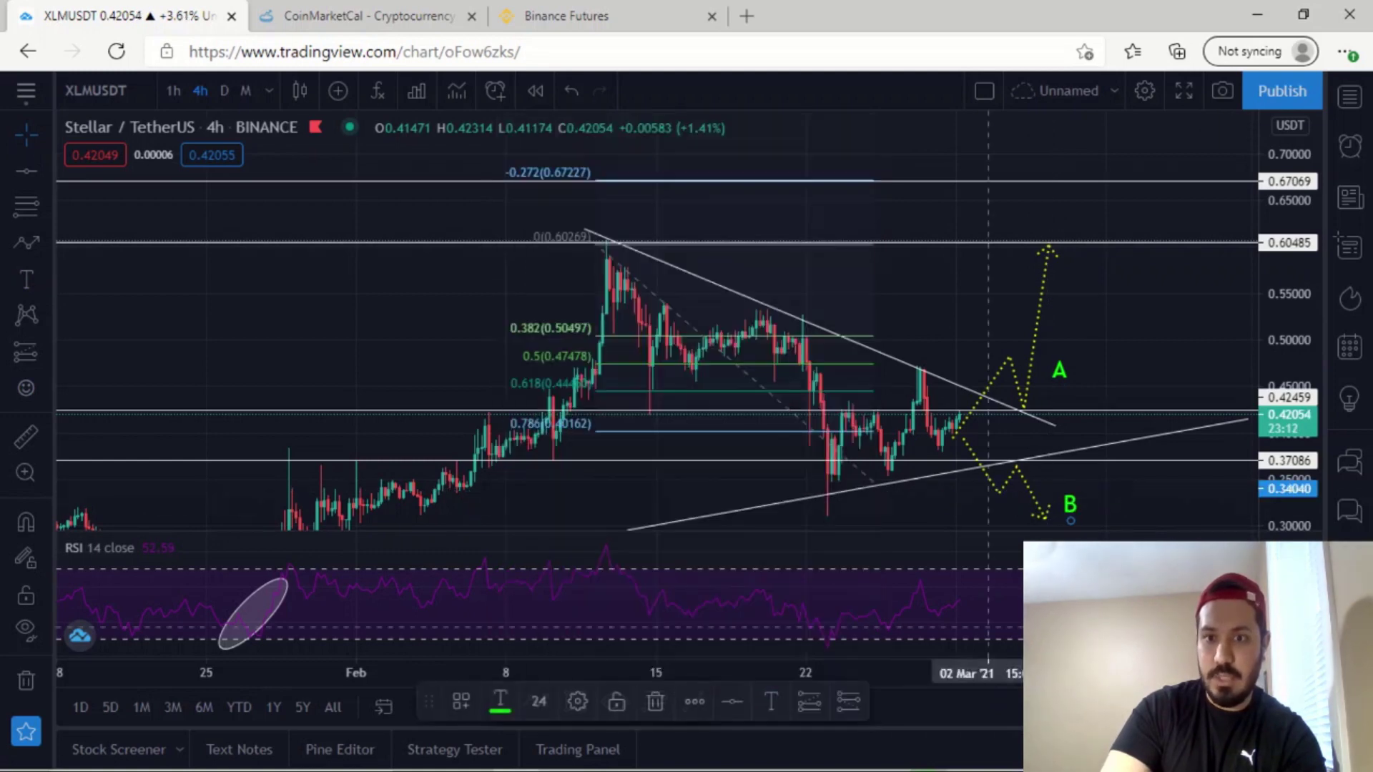
left_click_drag(1065, 508, 1082, 433)
left_click(1094, 491)
Delete the Fibonacci retracement from the chart.
scroll(1099, 490, "up", 2)
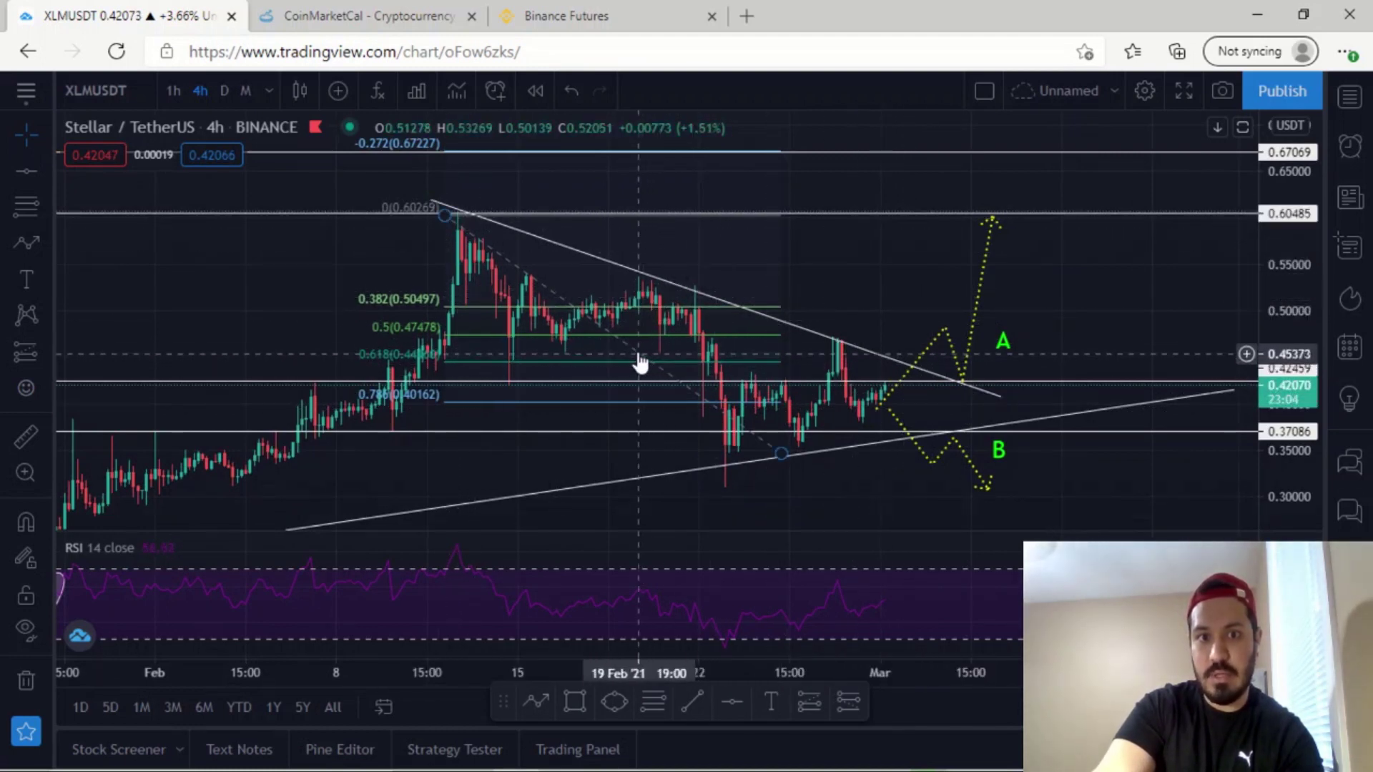
left_click(665, 399)
left_click(700, 695)
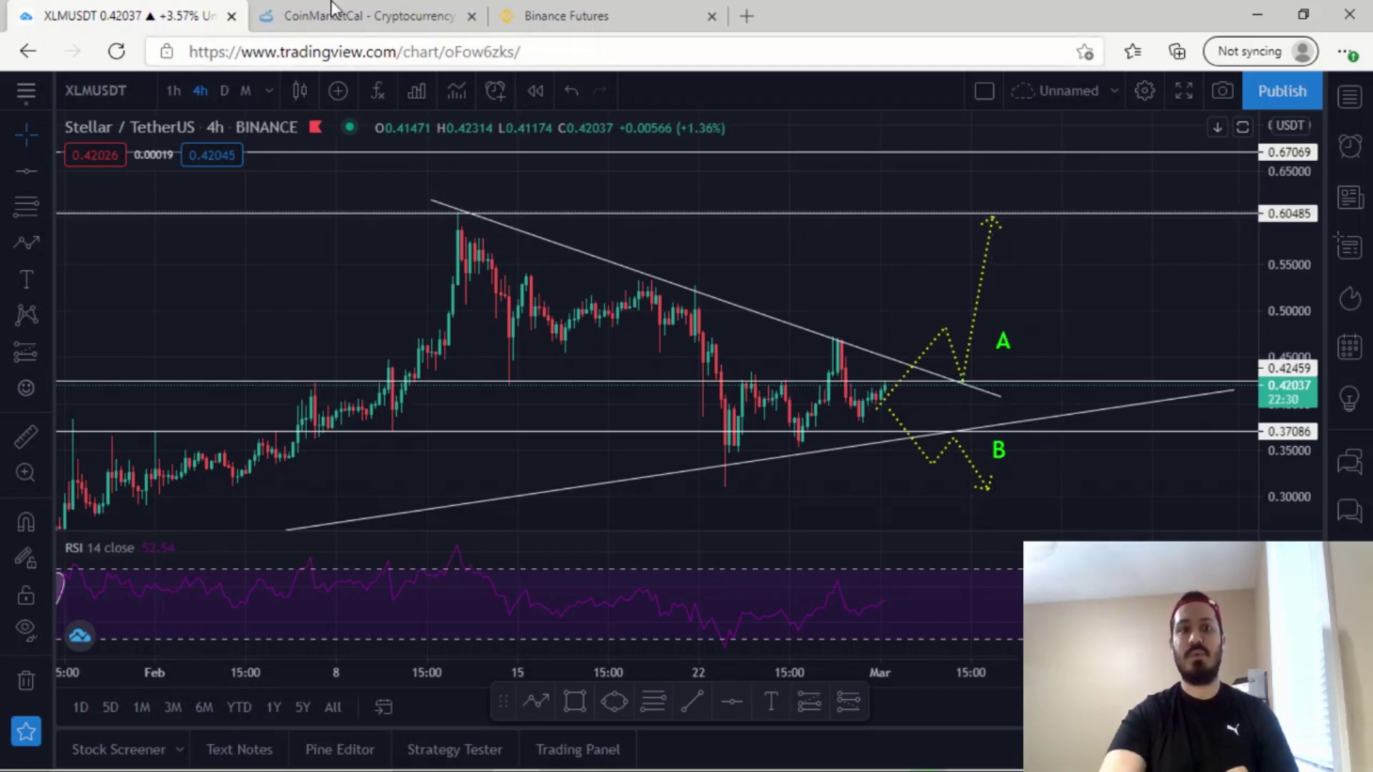
Switch to the CoinMarketCal browser tab showing cryptocurrency events.
left_click(330, 10)
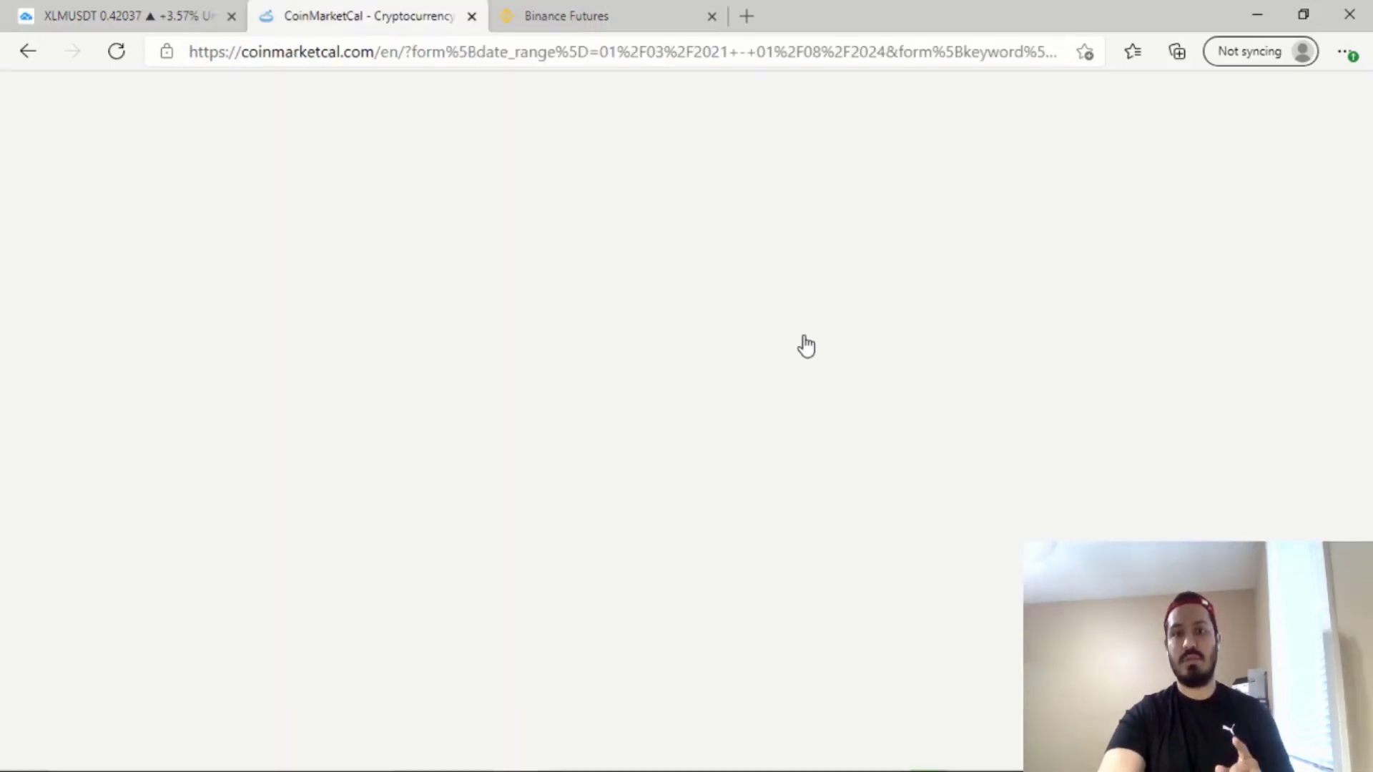
Skim the upcoming XLM events, then bring up Binance Futures' XLMUSDT Perpetual long/short ratio chart.
scroll(821, 393, "down", 2)
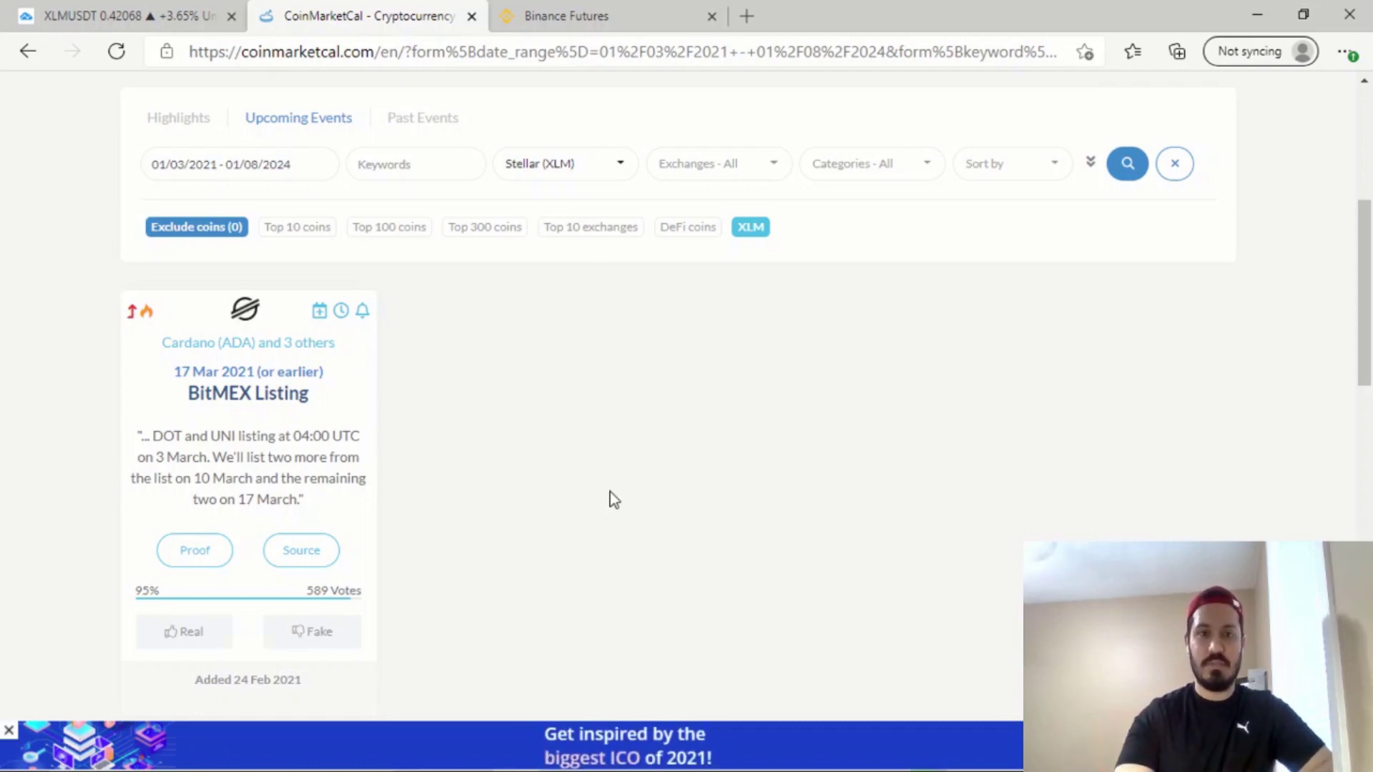
left_click(641, 16)
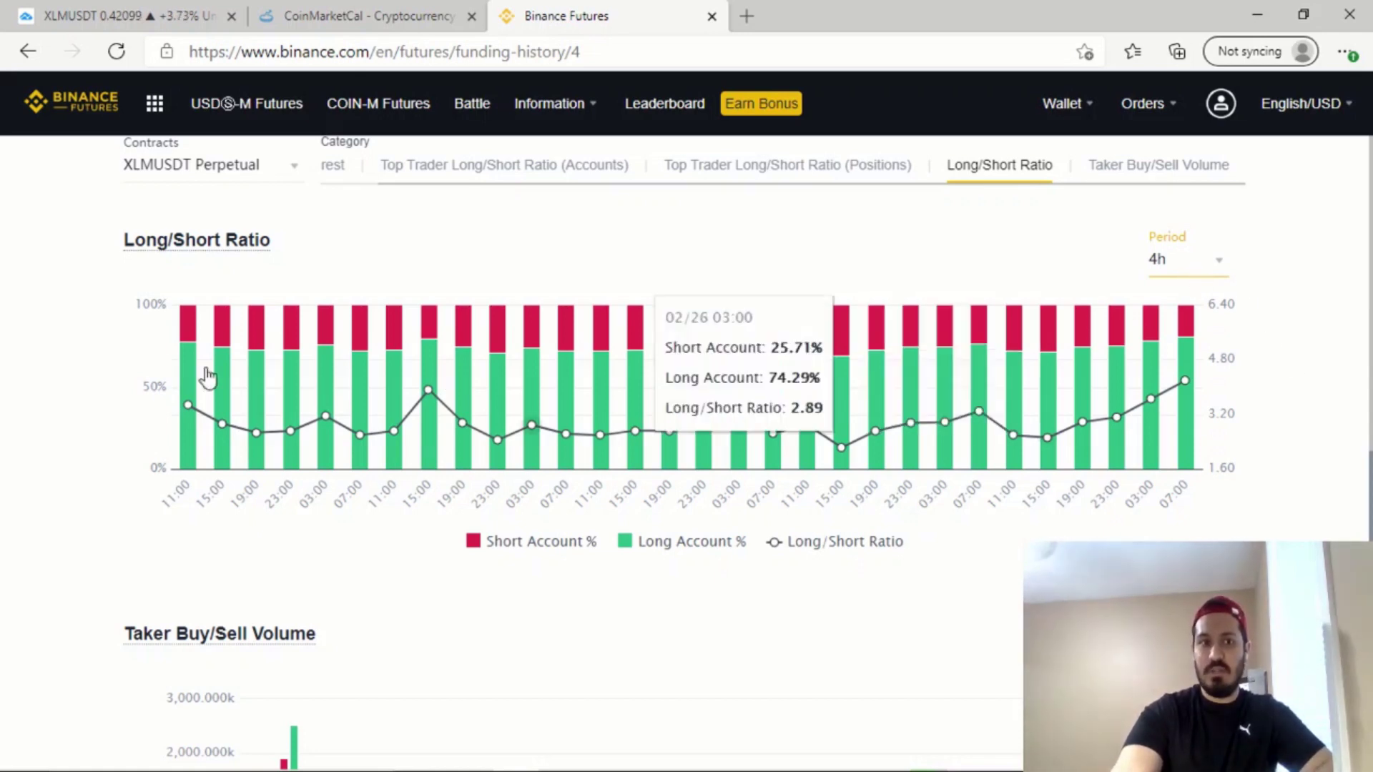
Scroll through the XLMUSDT long/short ratio, taker buy/sell volume and top trader ratio charts.
mouse_move(1185, 403)
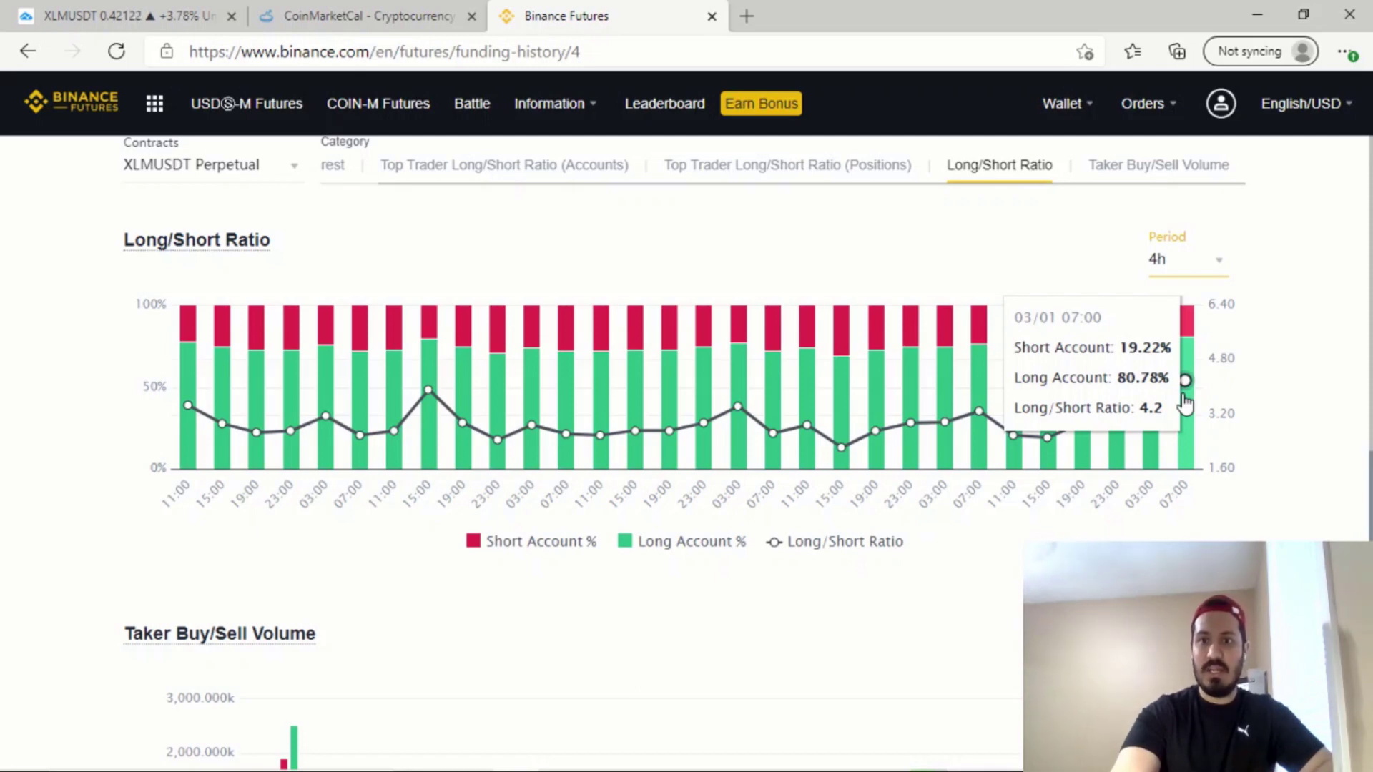
scroll(1280, 413, "down", 9)
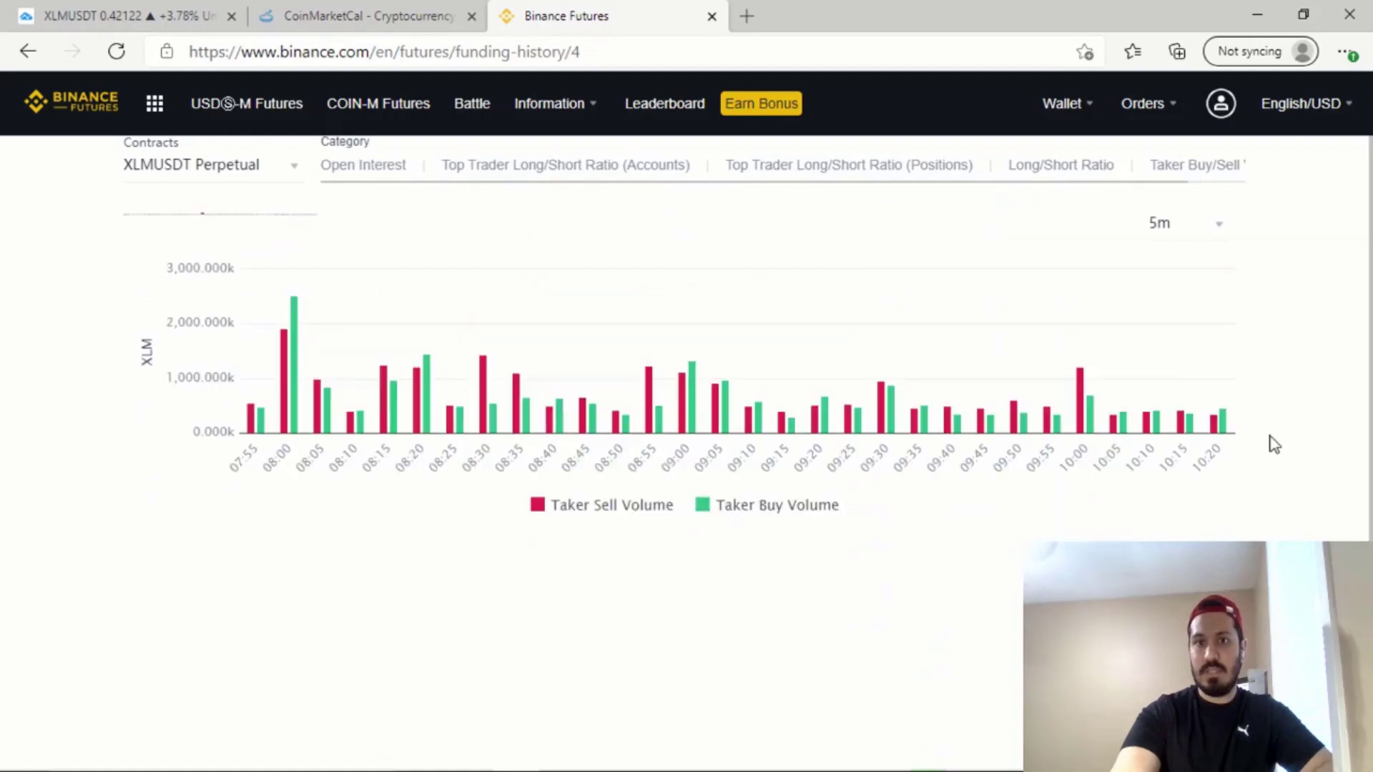
scroll(1273, 425, "up", 10)
scroll(1264, 422, "up", 1)
scroll(1254, 458, "down", 2)
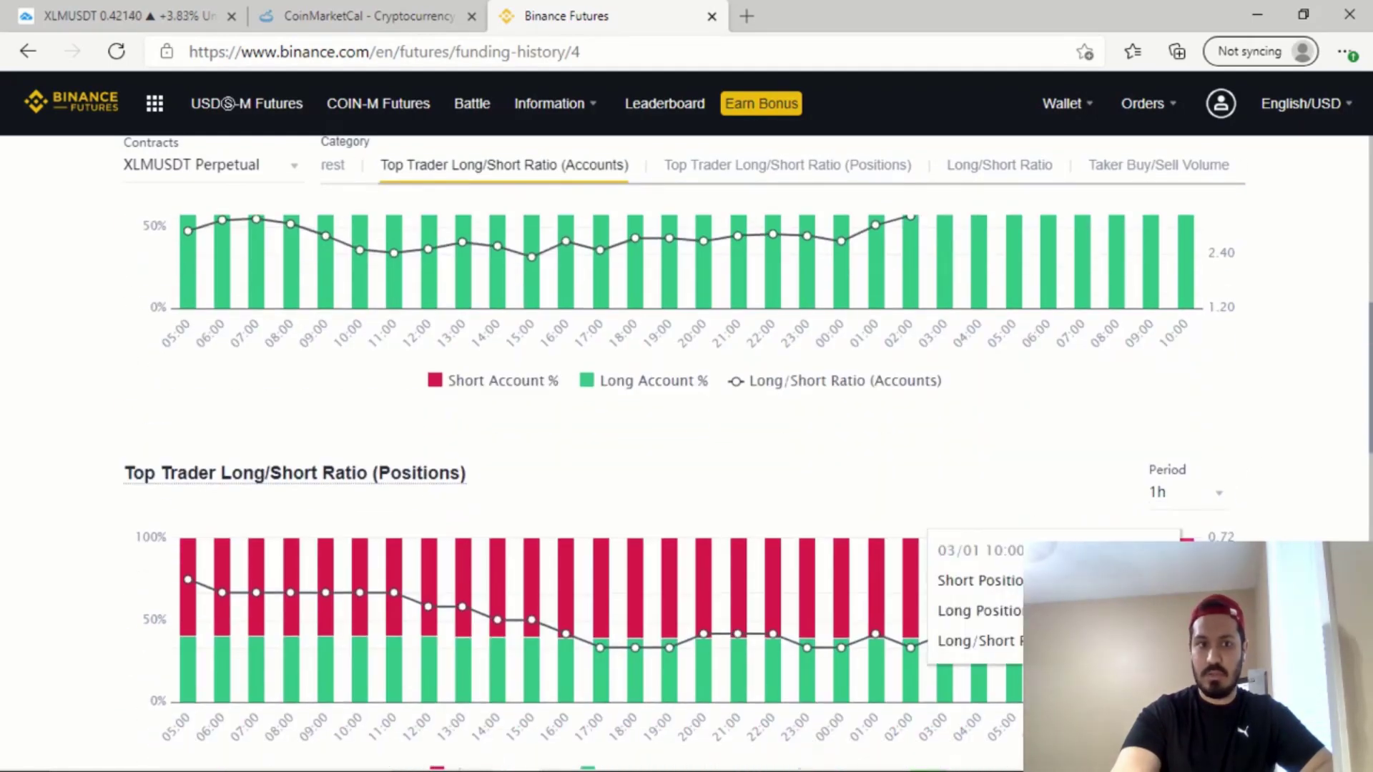
scroll(1248, 450, "up", 4)
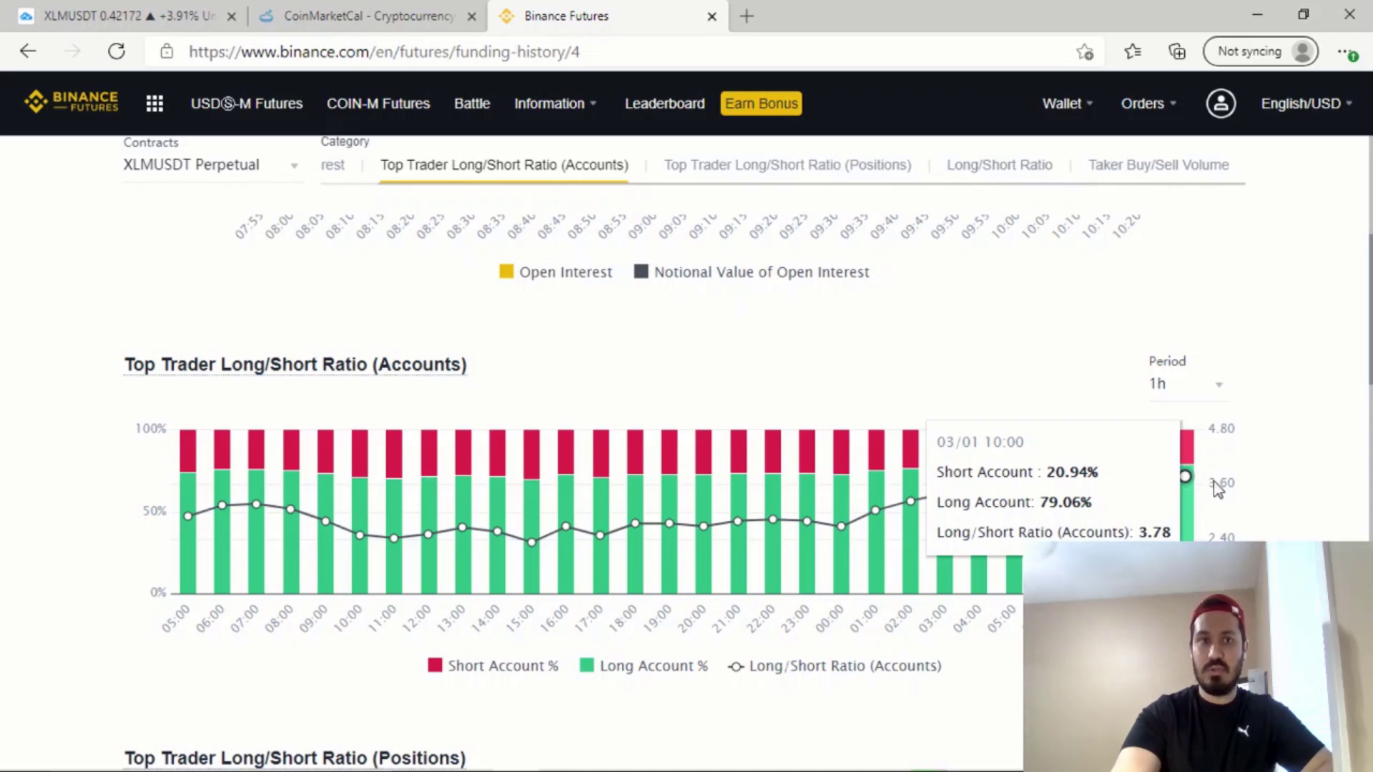
left_click(116, 21)
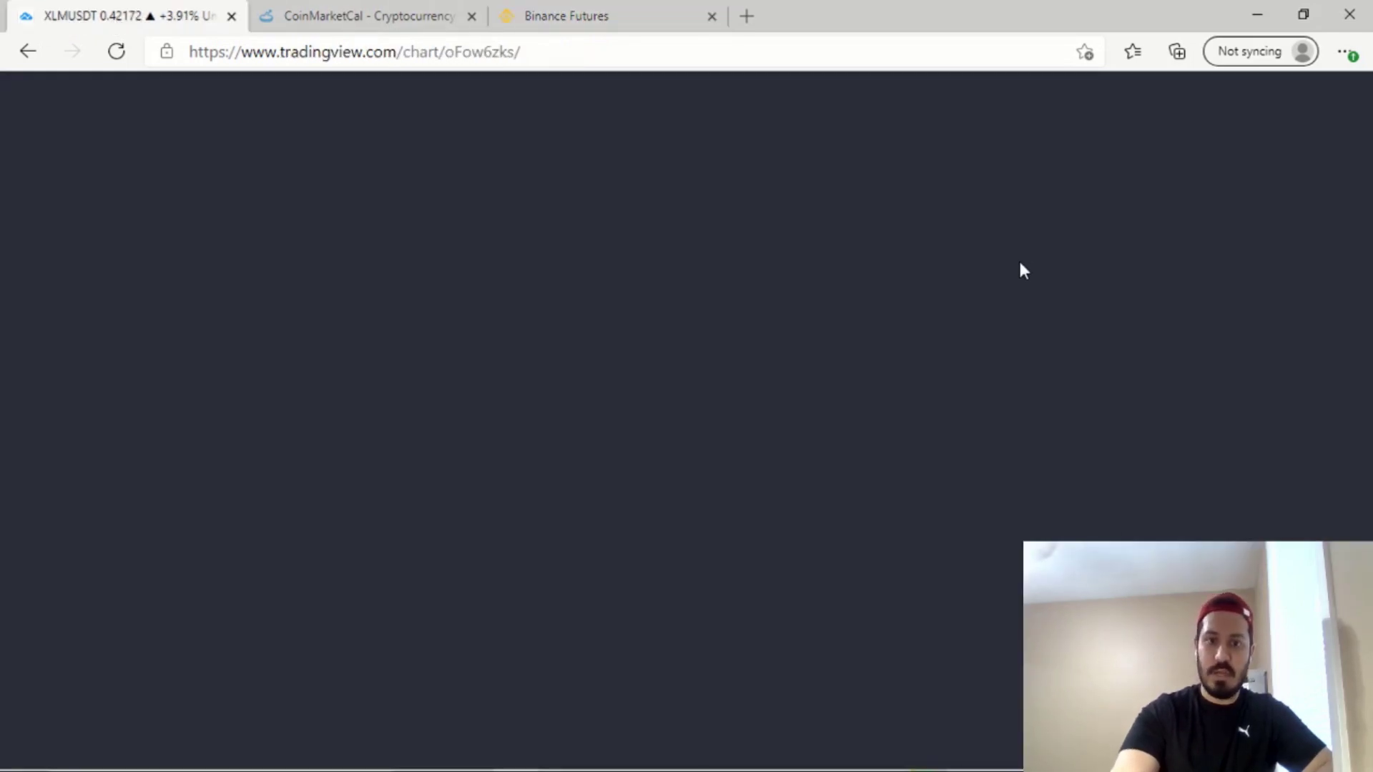